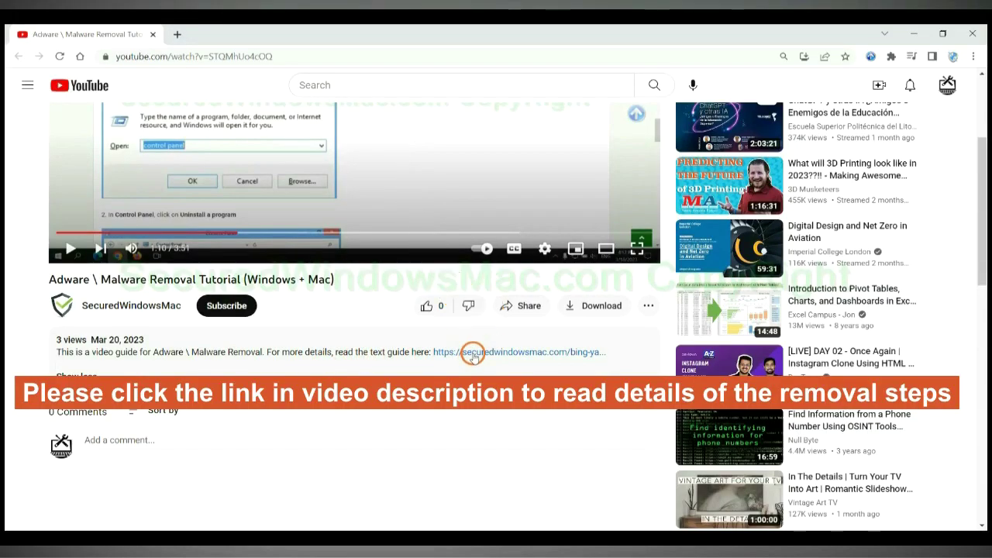
Step: Open the removal guide linked in the video description and find the Instant Automatic Removal section
left_click(473, 354)
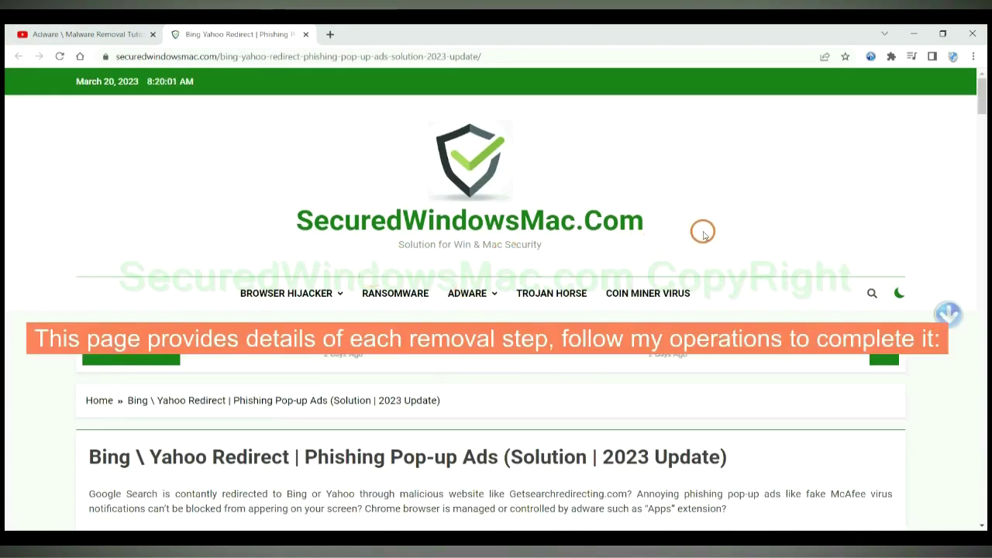
scroll(703, 232, "down", 10)
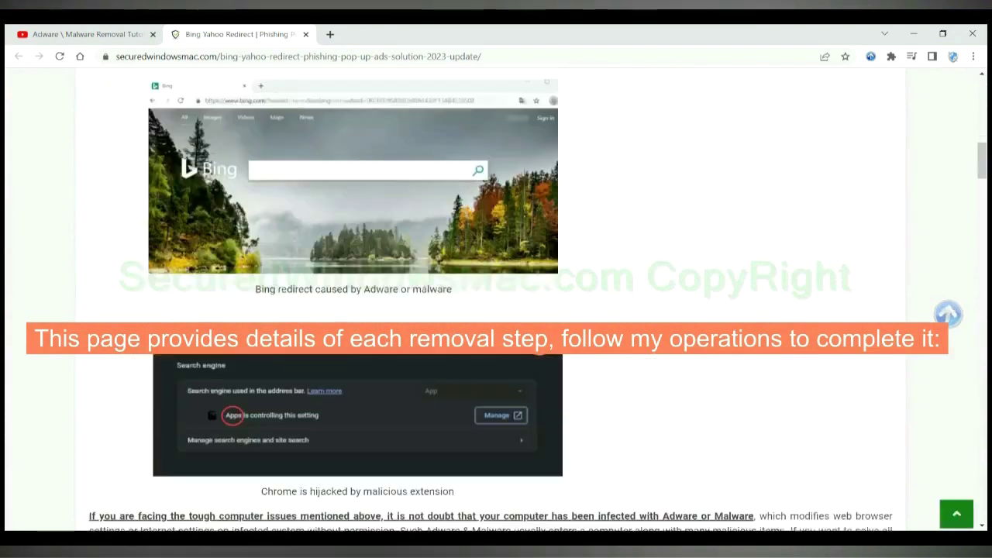
scroll(541, 346, "down", 5)
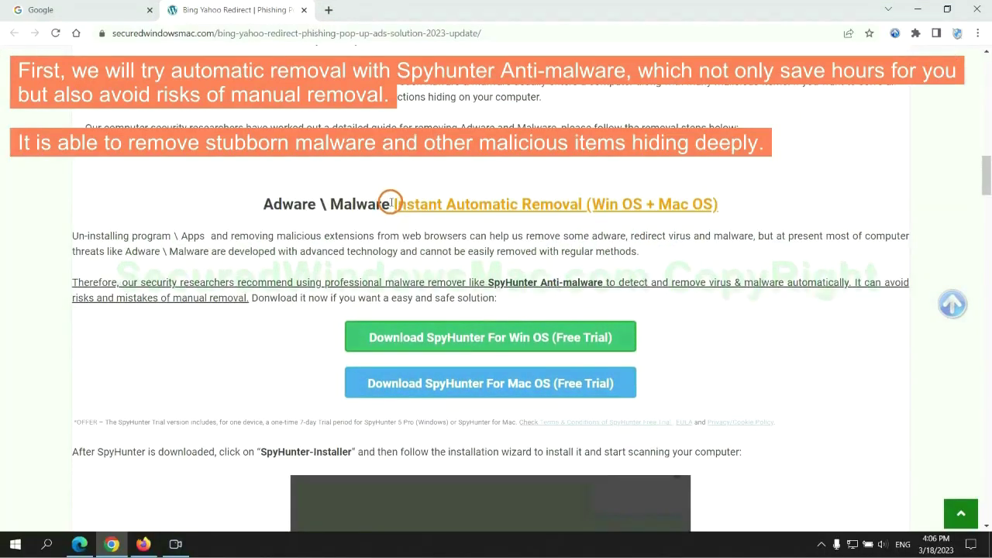
left_click_drag(391, 204, 585, 204)
left_click(495, 173)
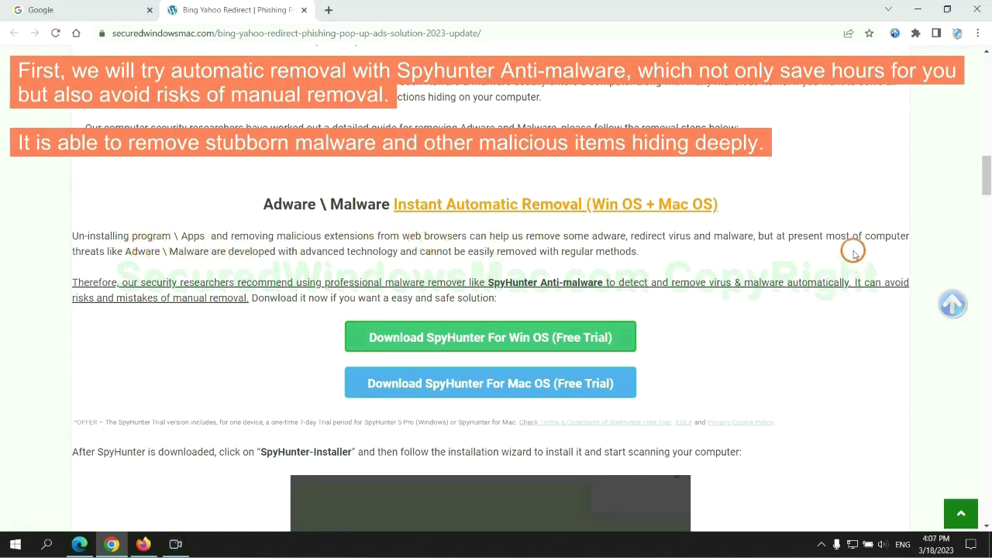
Step: Download the SpyHunter free trial for Win OS and keep the installer file
scroll(493, 279, "down", 1)
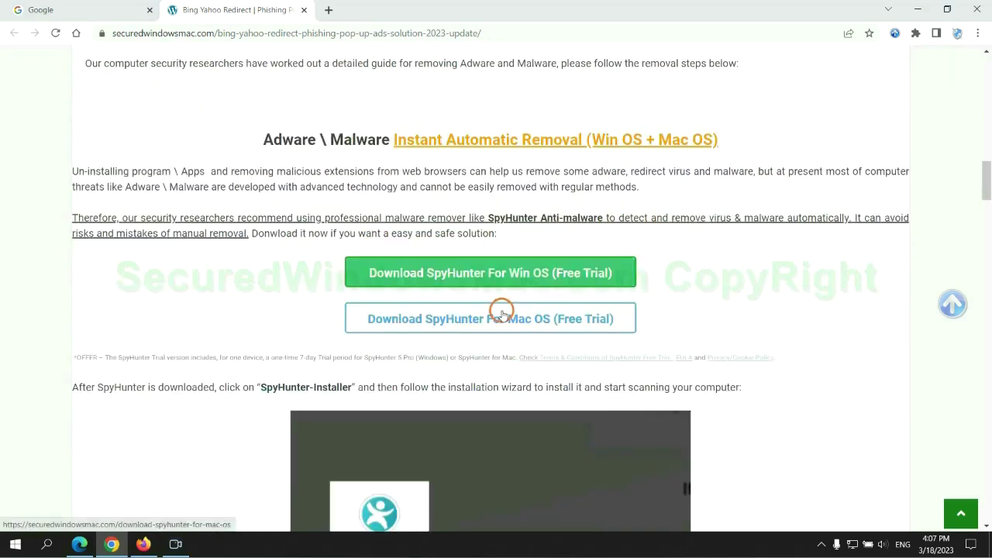
scroll(501, 312, "down", 1)
scroll(492, 294, "down", 1)
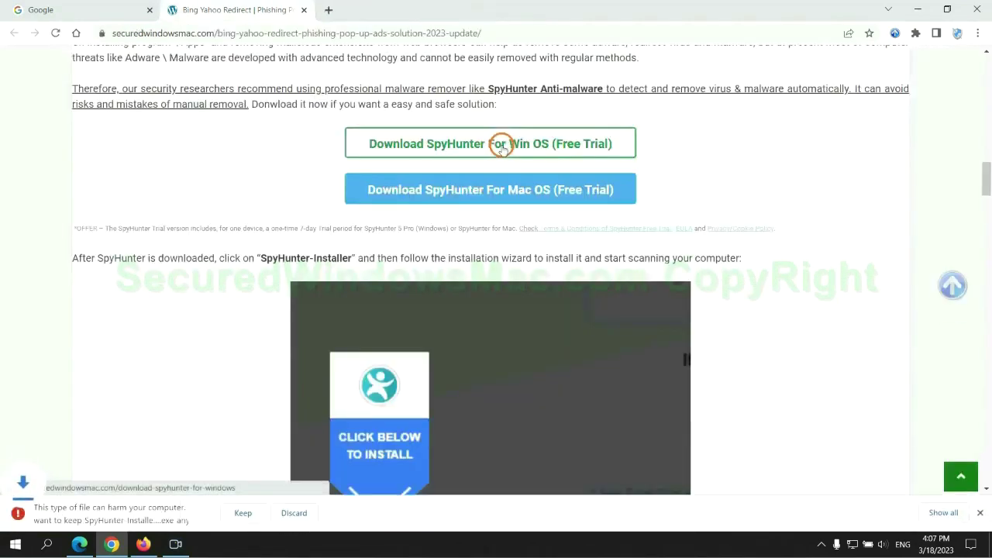
left_click(241, 513)
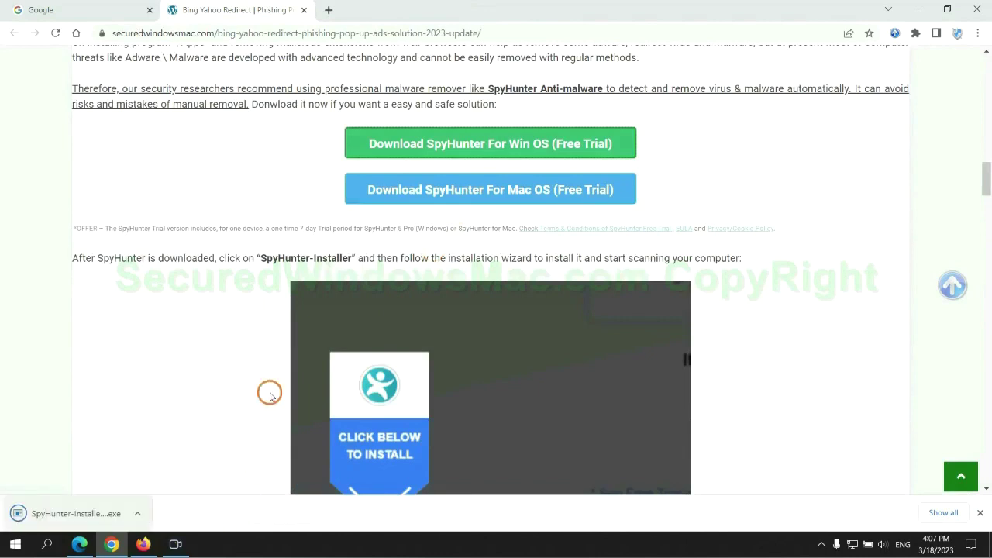
Step: Launch the downloaded SpyHunter installer and accept the EULA and Privacy Policy
left_click(94, 514)
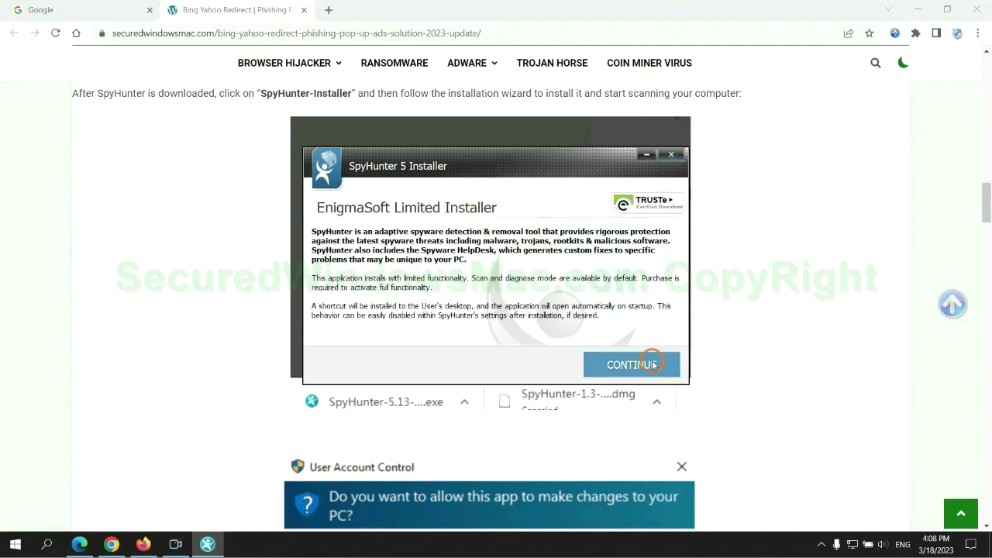
left_click(652, 364)
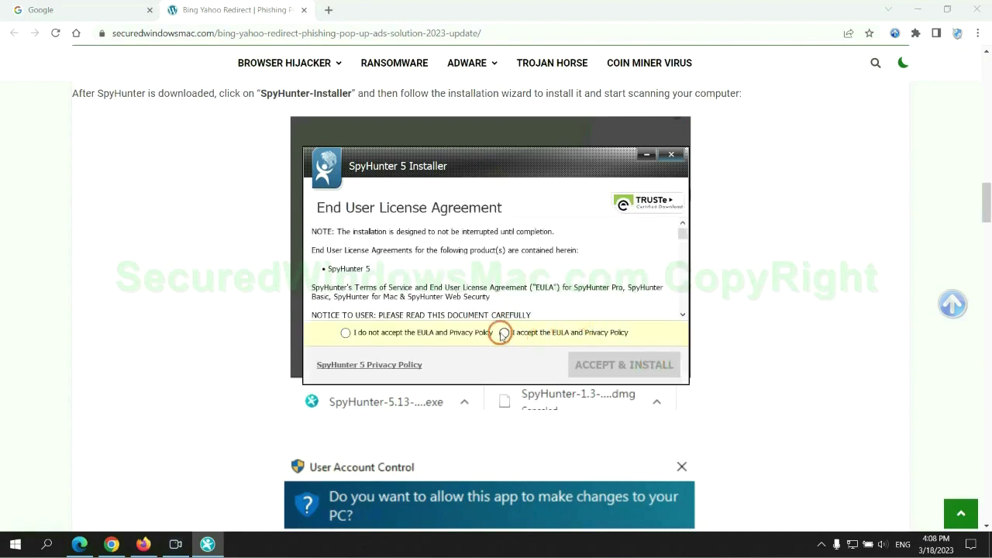
left_click(503, 332)
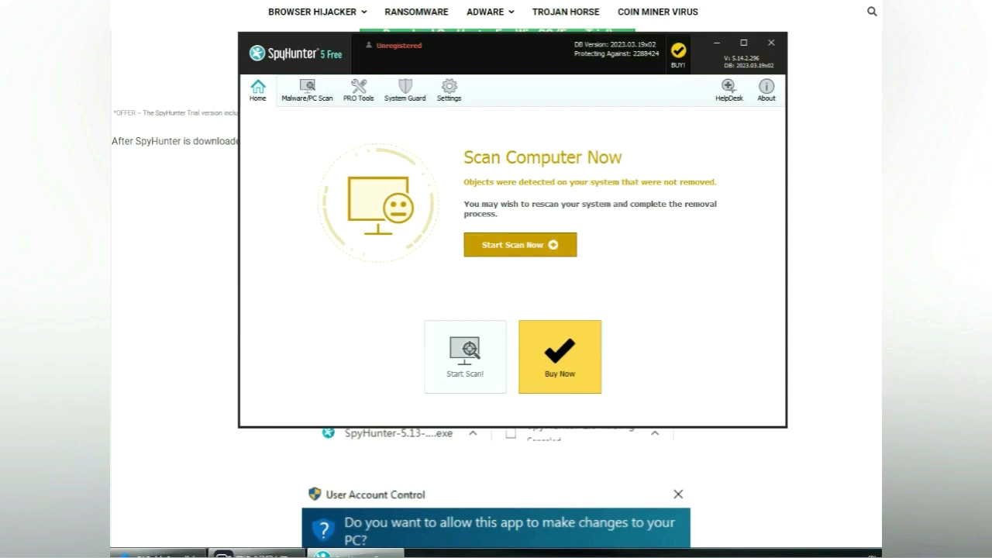
Step: Scan the computer with SpyHunter and proceed from the detected malware to the 7-day free trial
left_click(465, 356)
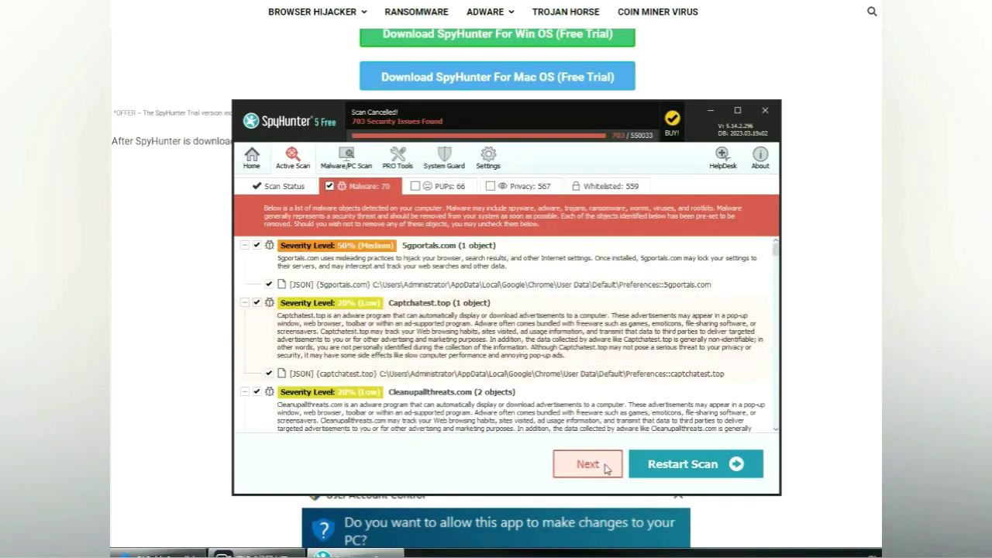
left_click(590, 465)
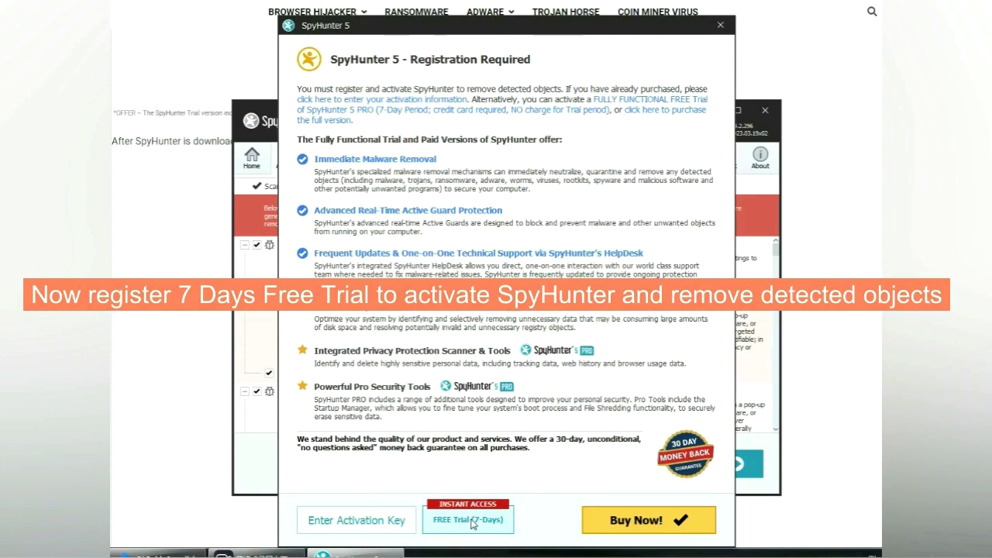
left_click(468, 520)
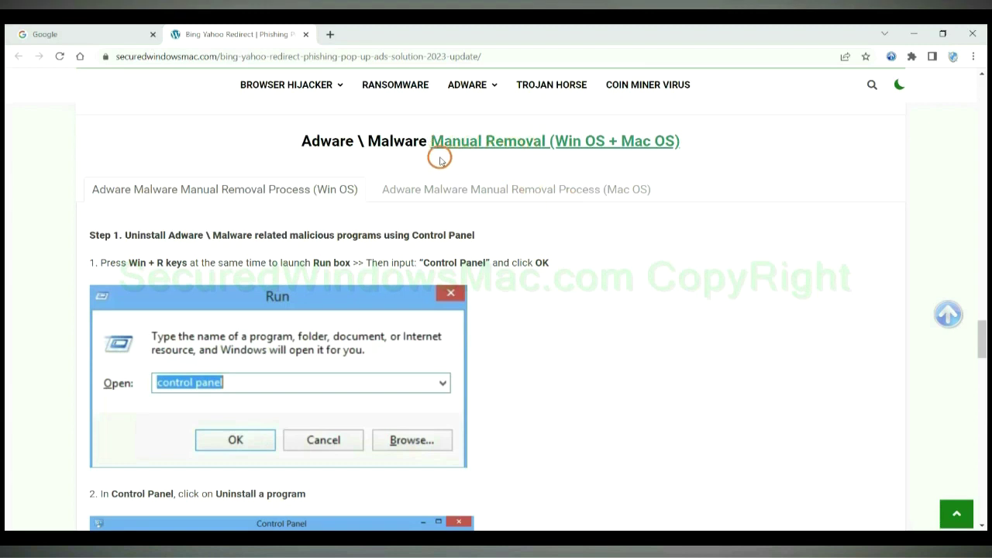
Step: Review the guide's manual removal section for Win OS and Mac OS, including Step 1 on uninstalling malicious programs
left_click_drag(556, 142, 605, 143)
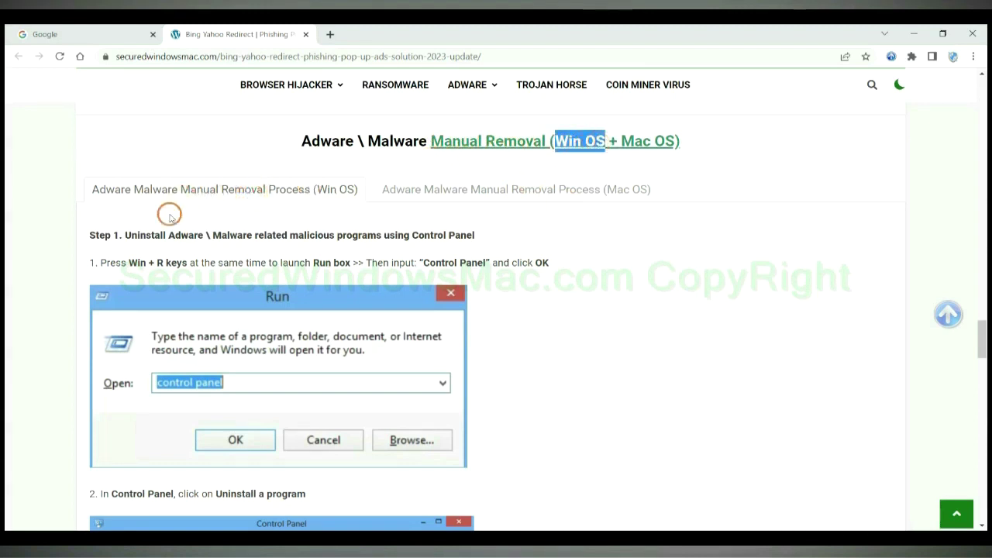
left_click_drag(621, 142, 674, 141)
left_click(508, 188)
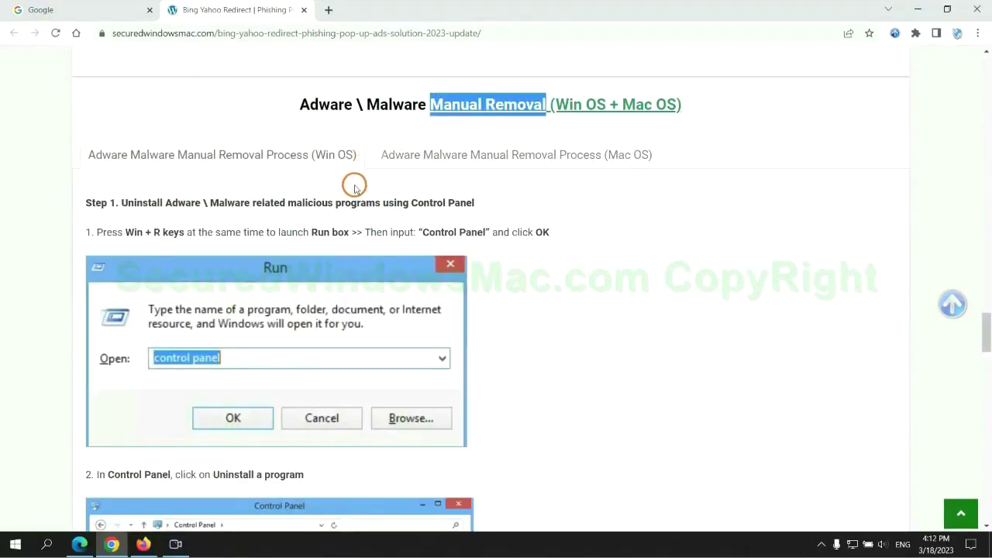
scroll(370, 270, "up", 3)
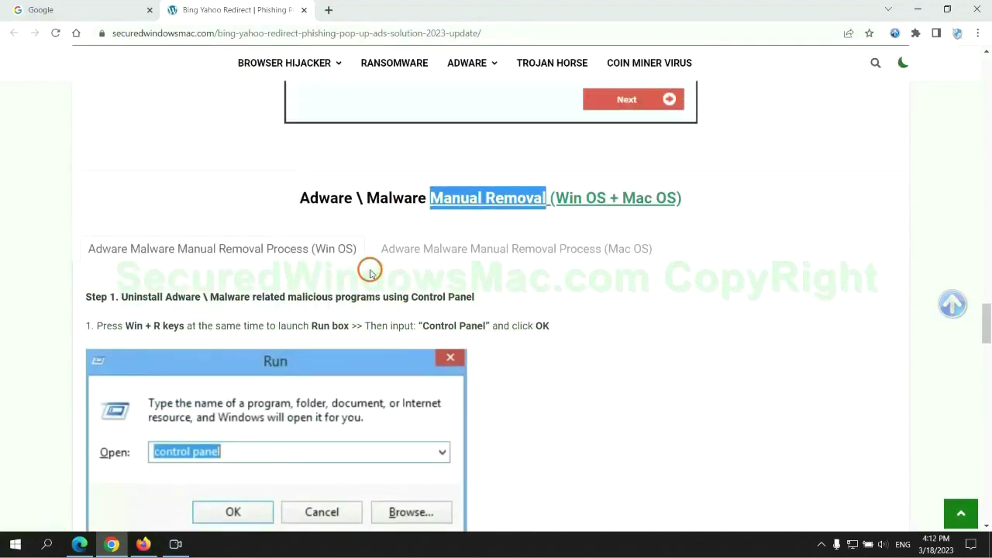
scroll(305, 257, "down", 2)
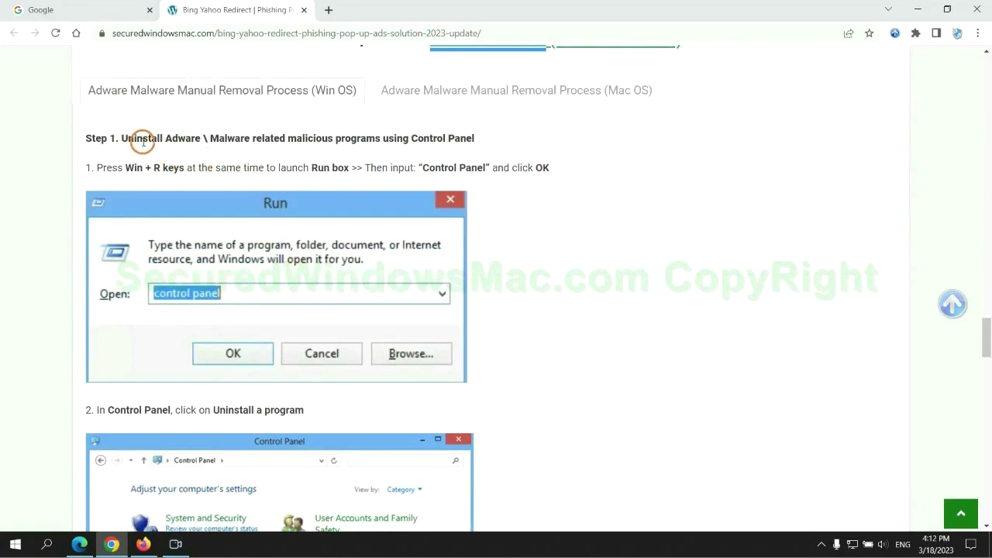
left_click_drag(142, 143, 381, 142)
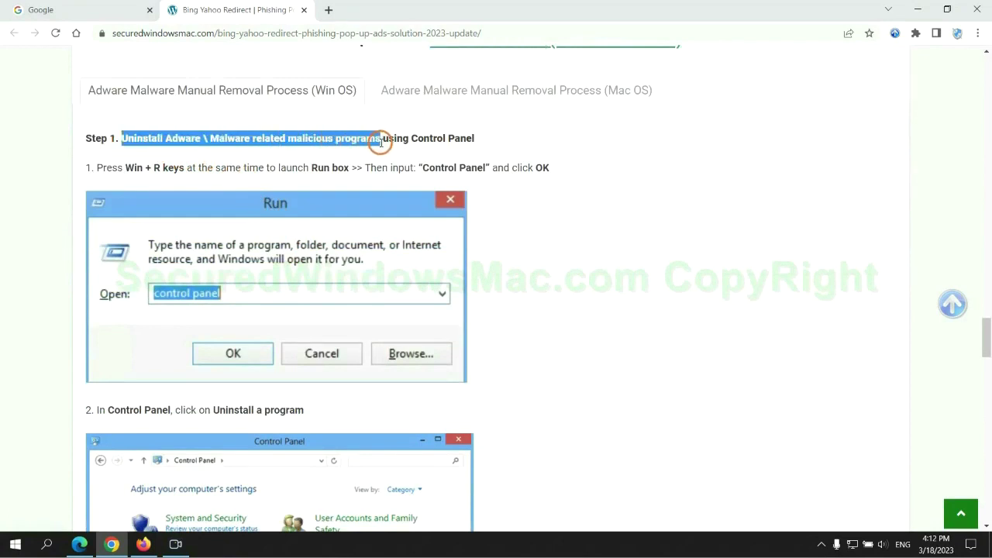
left_click(658, 202)
scroll(616, 203, "down", 2)
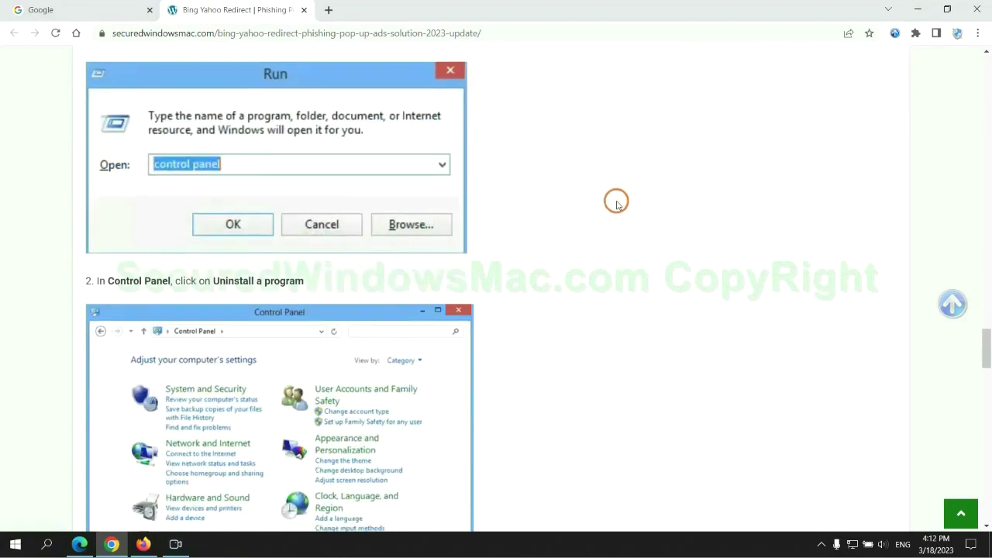
Step: Launch Control Panel from the Run window and open the list of programs to uninstall
key("super+r")
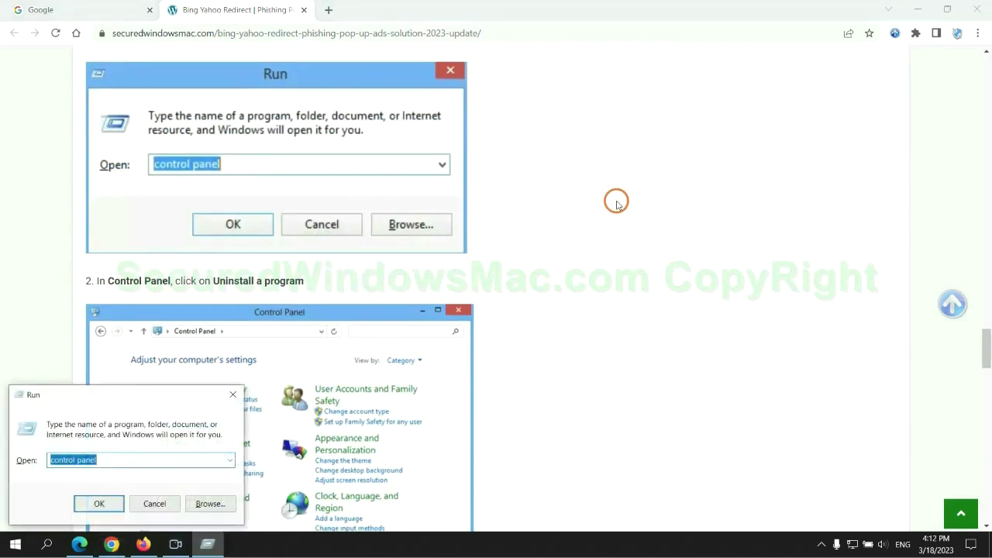
type("contro")
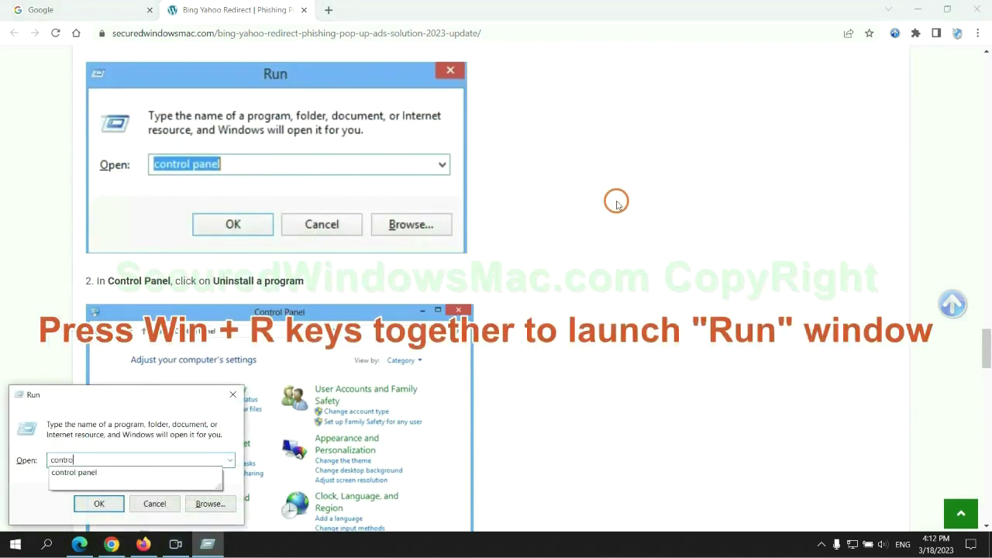
type("l pane")
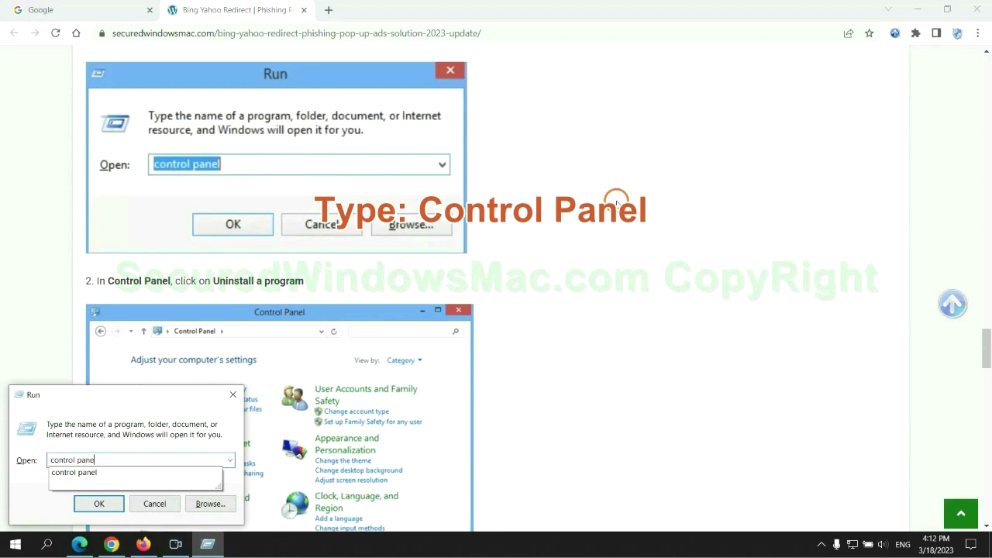
type("l")
key("Return")
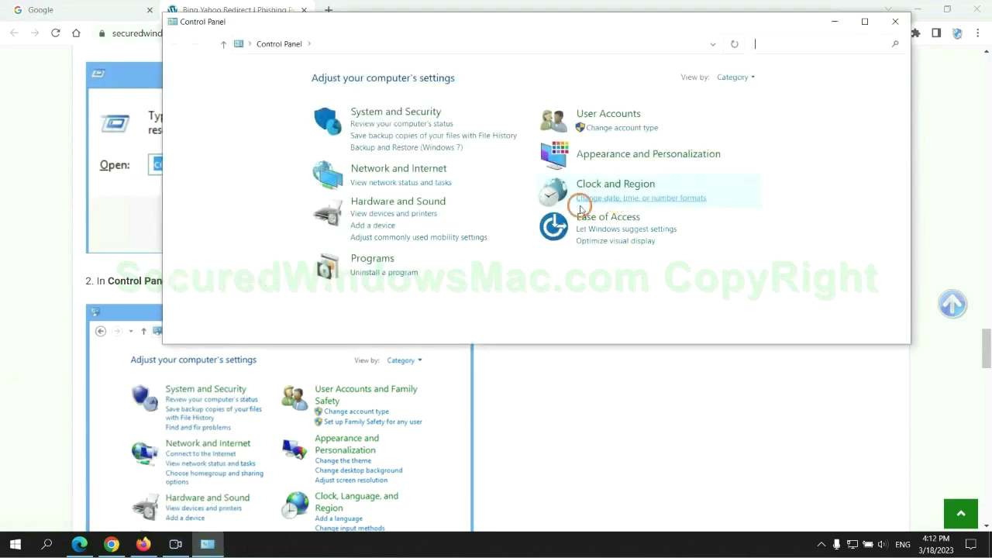
left_click(393, 272)
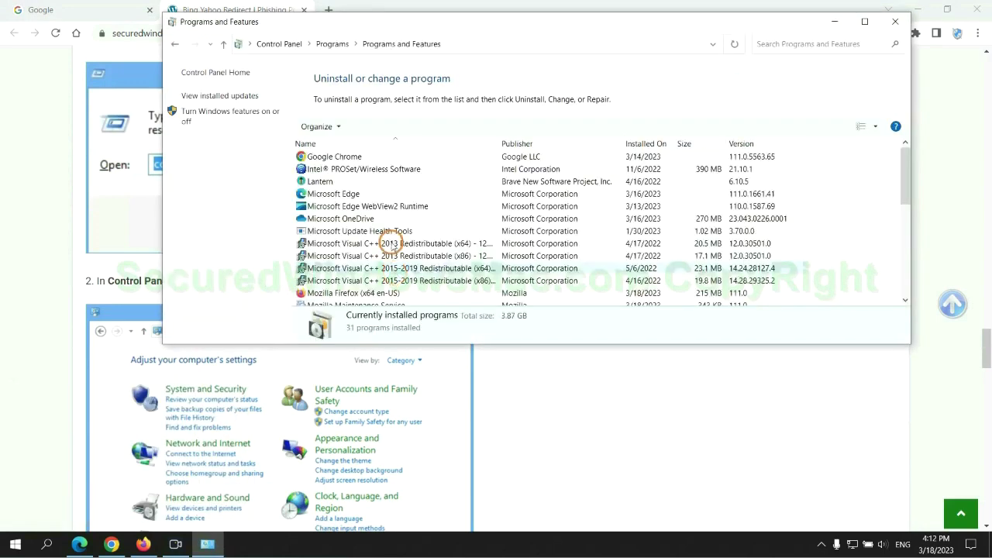
Step: Bring up the uninstall option for Lantern in the installed programs list, and close Programs and Features
left_click(341, 184)
right_click(348, 186)
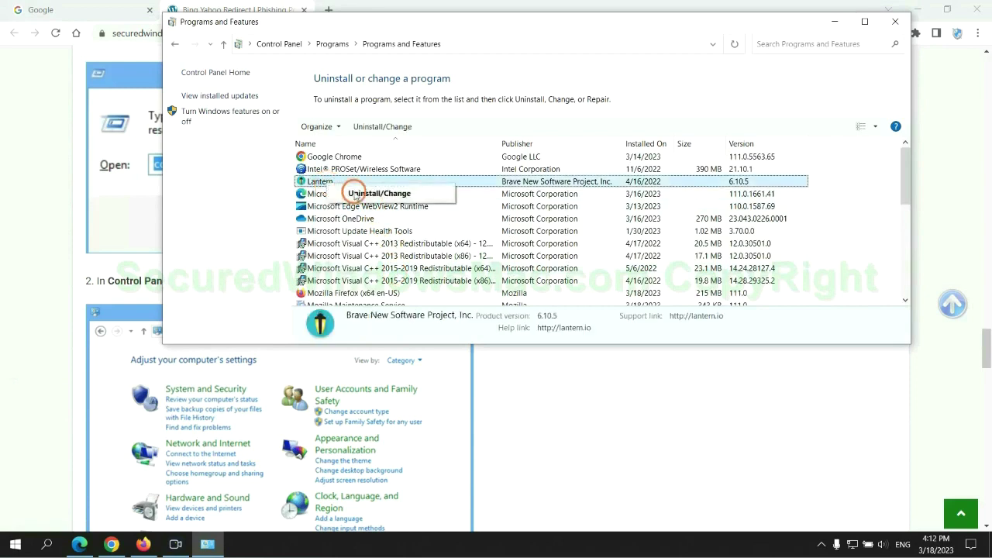
left_click(894, 21)
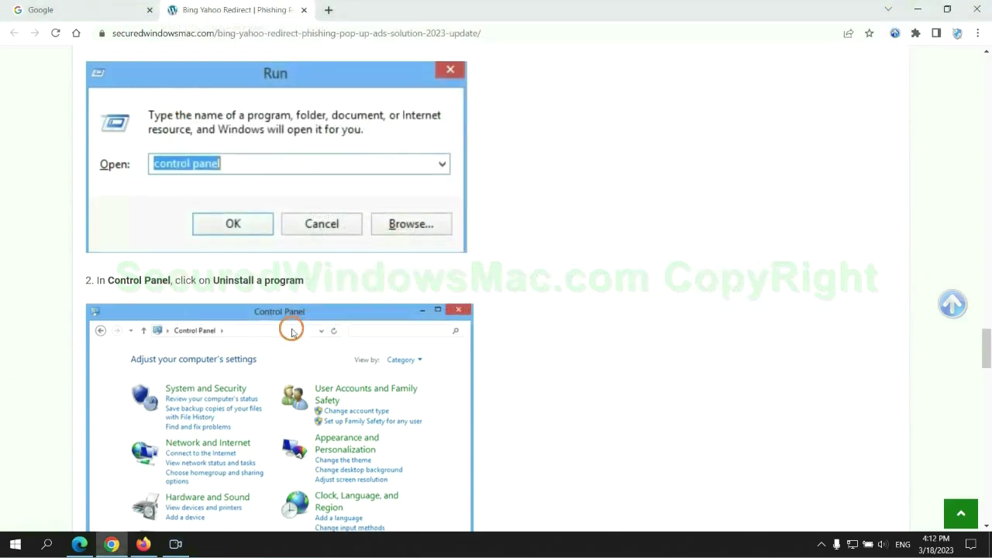
Step: Following Step 2 of the guide, switch to Microsoft Edge, remove the McAfee WebAdvisor extension and close the Extensions page
scroll(292, 332, "down", 6)
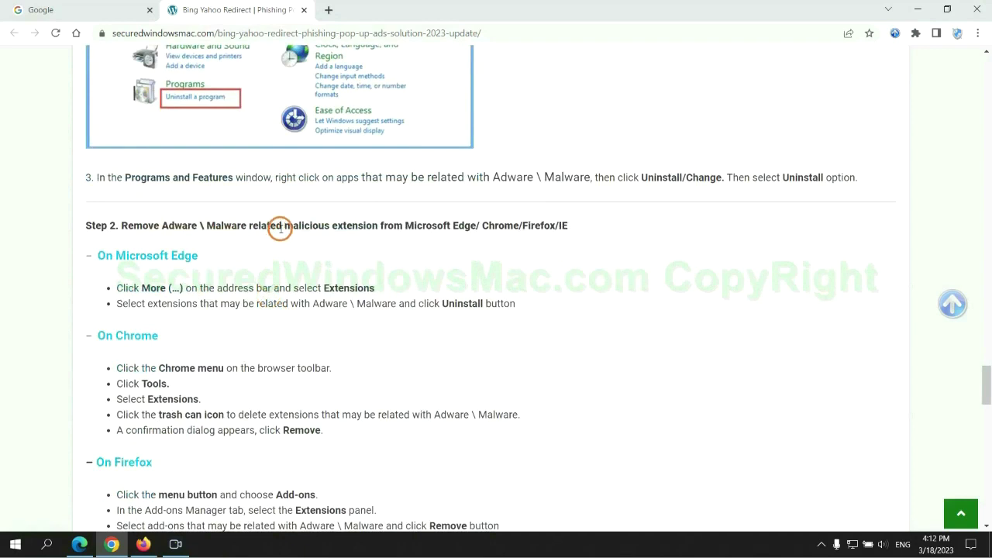
left_click_drag(280, 227, 377, 226)
left_click(396, 247)
left_click(80, 543)
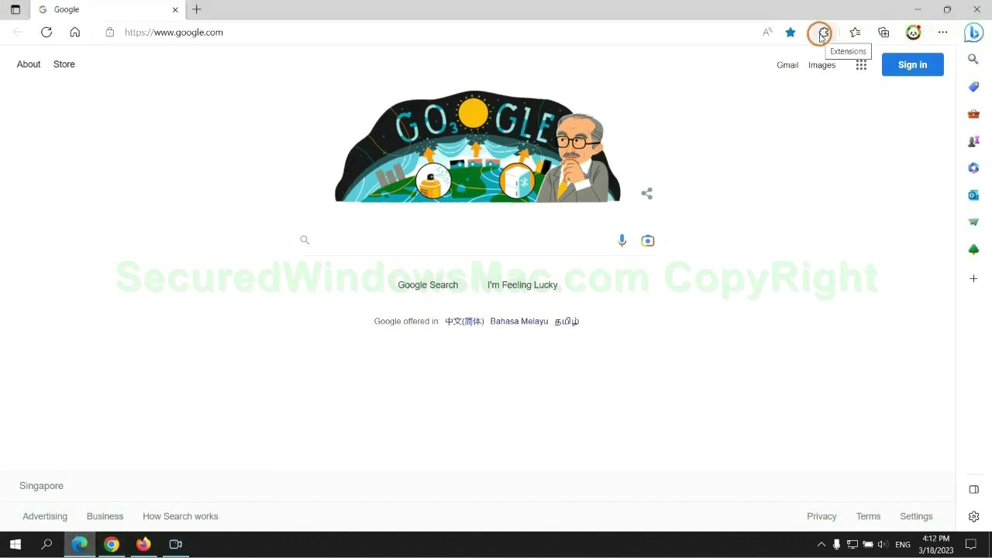
left_click(822, 34)
left_click(688, 102)
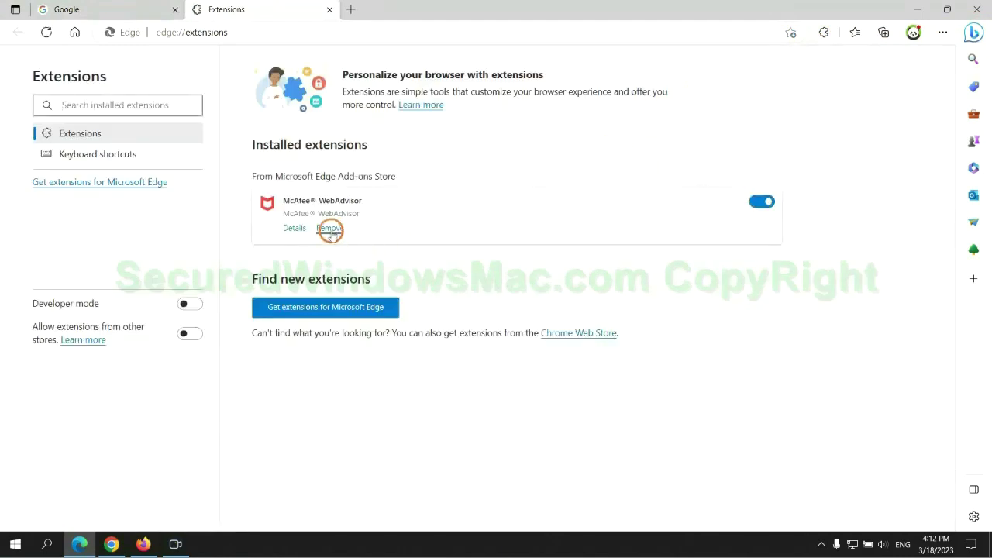
left_click(330, 229)
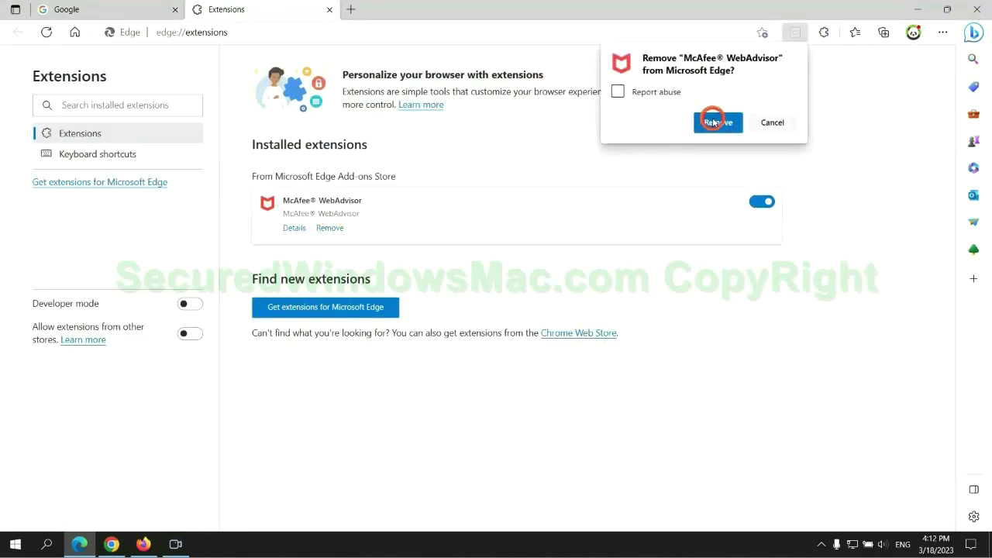
left_click(713, 121)
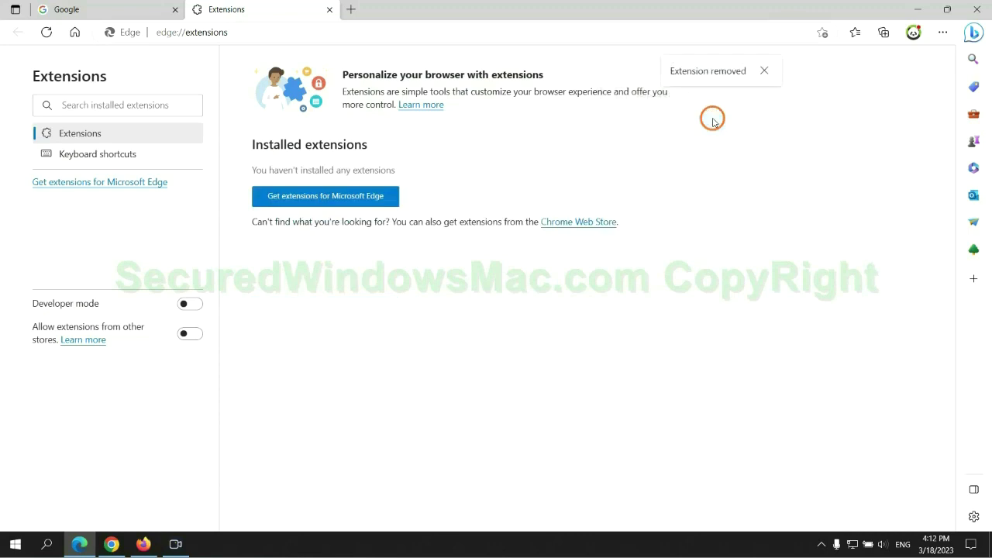
left_click(329, 11)
Step: Switch to Chrome and remove the Ecosia extension from the installed extensions
left_click(120, 546)
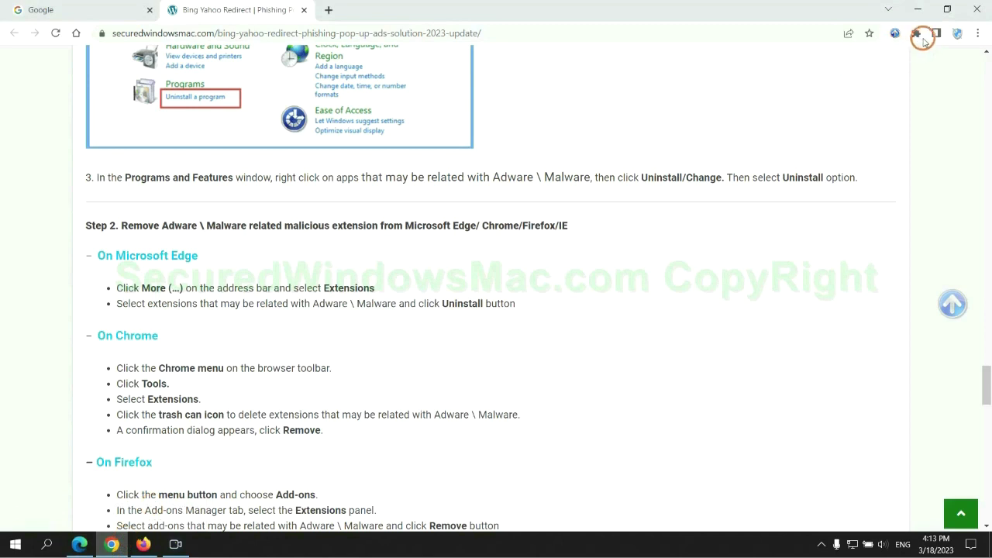
left_click(915, 32)
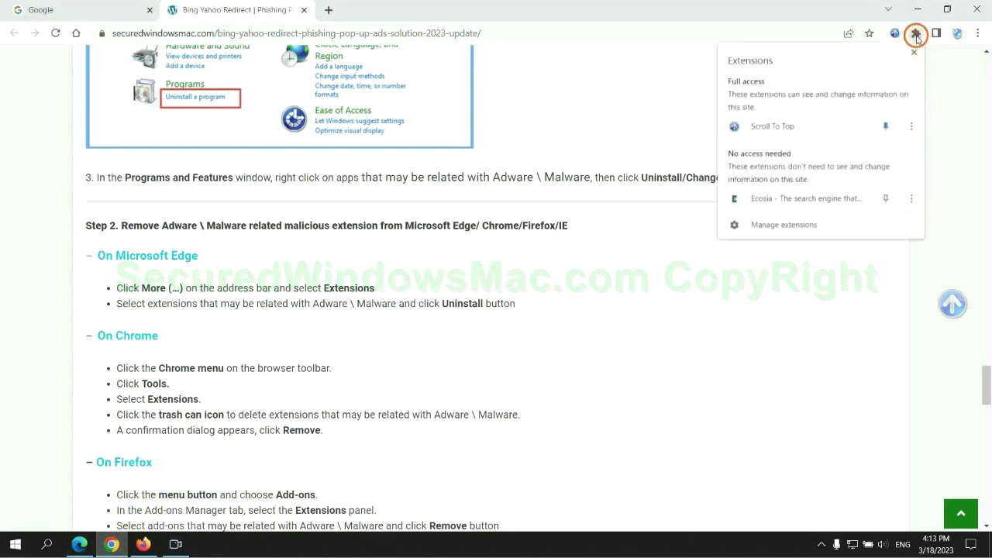
left_click(803, 225)
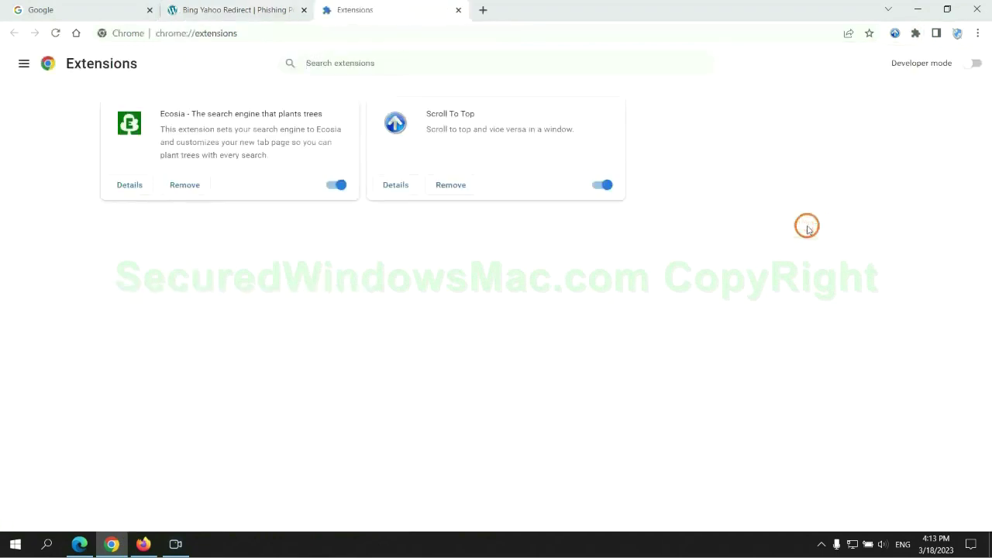
left_click(184, 184)
left_click(818, 137)
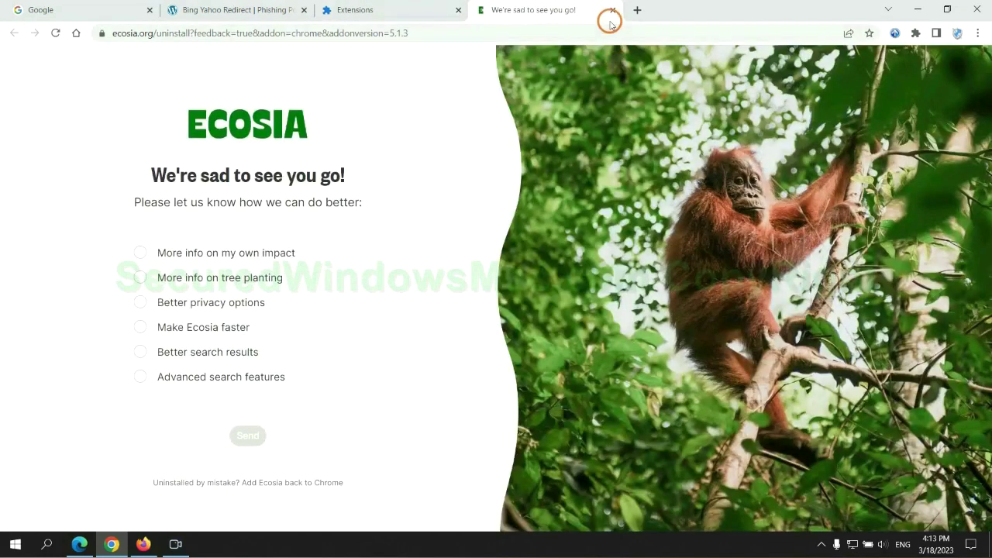
Step: Close the Ecosia feedback page, switch to Firefox and remove the Enhancer for YouTube extension
left_click(612, 10)
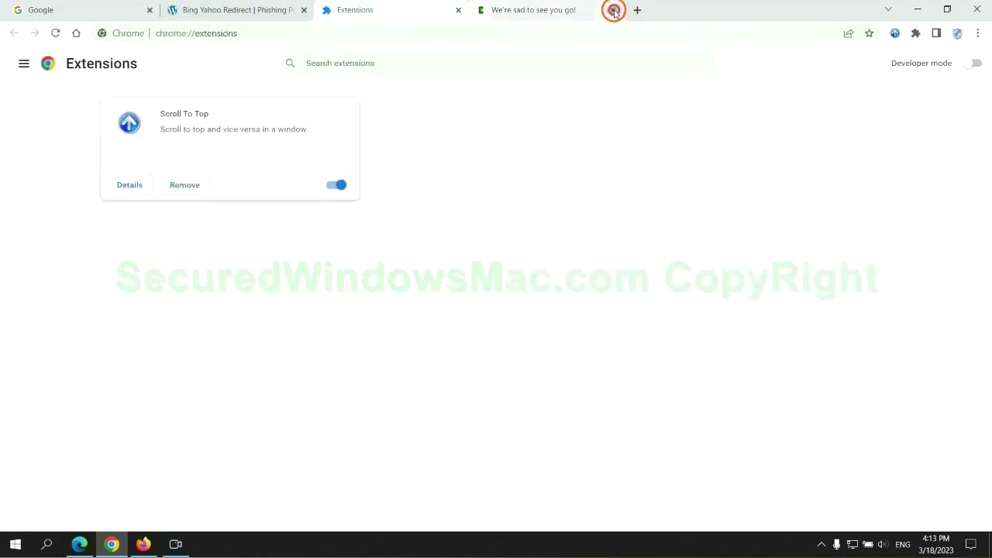
left_click(144, 543)
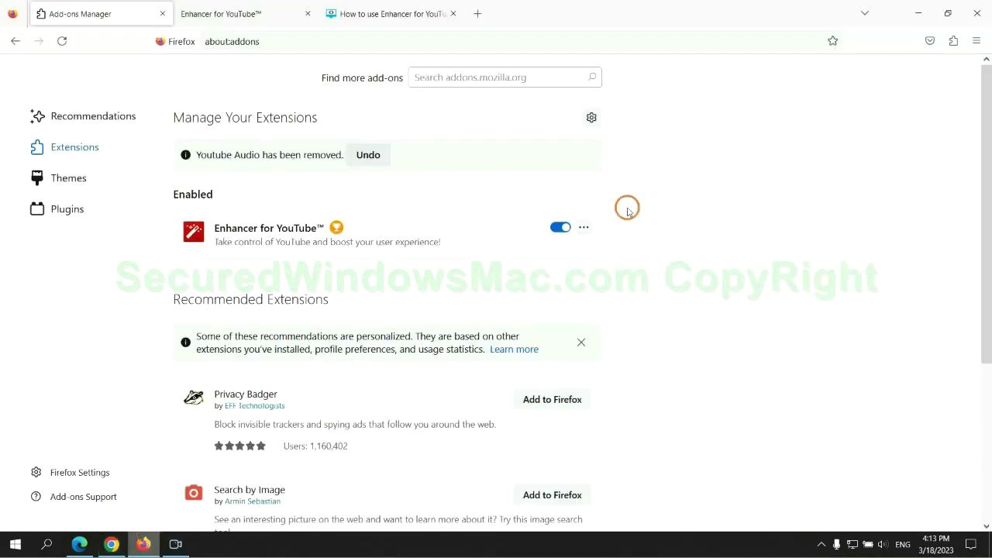
left_click(953, 43)
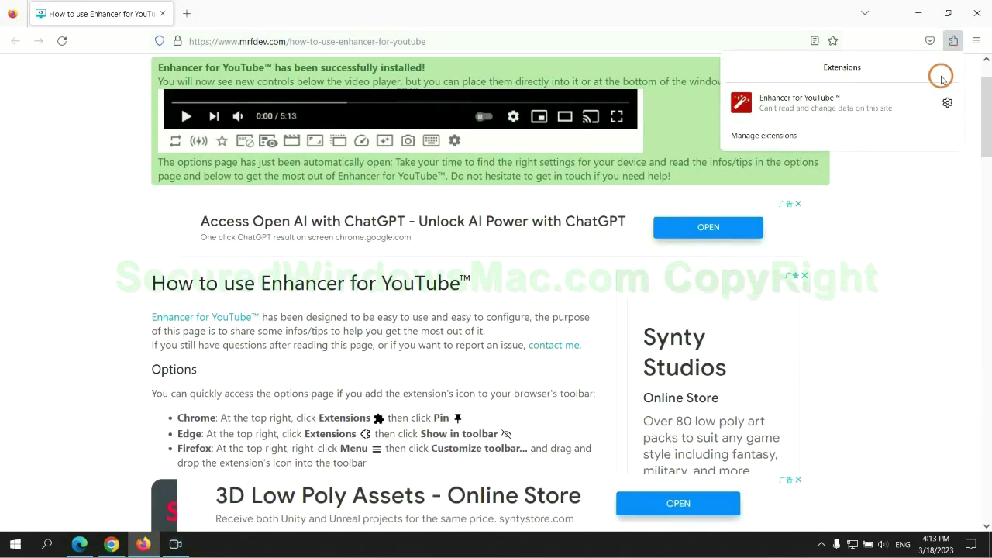
left_click(841, 136)
left_click(584, 188)
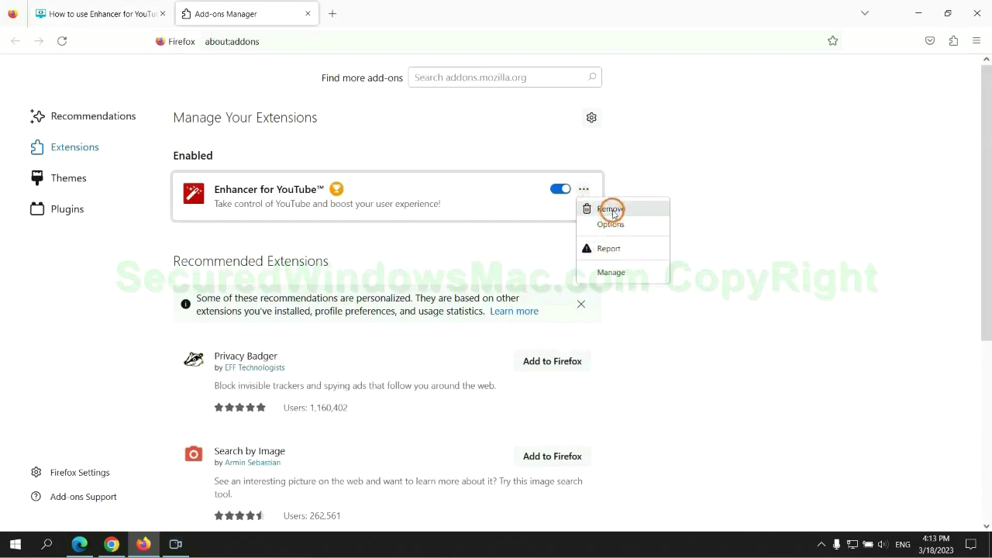
left_click(609, 209)
left_click(554, 122)
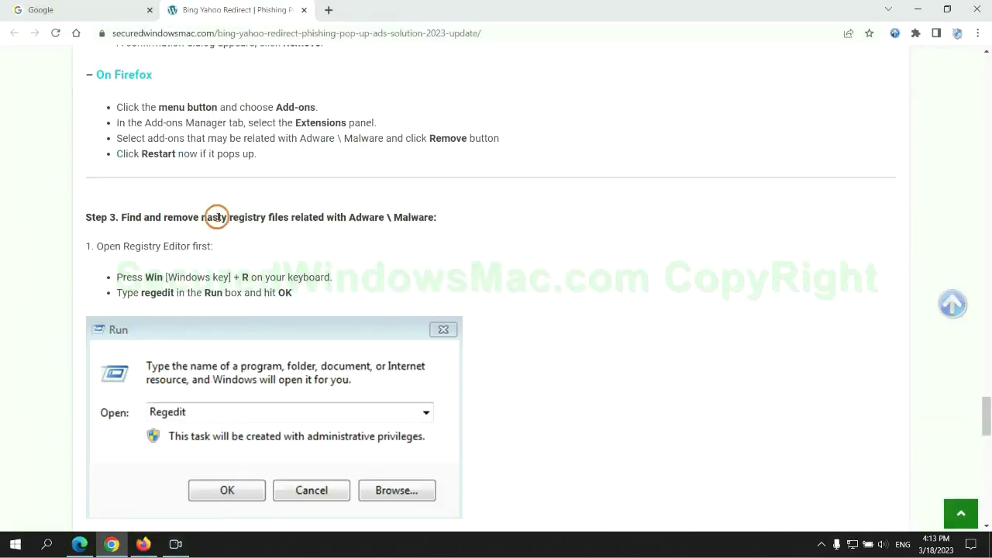
Step: Following Step 3 of the guide, launch Registry Editor from the Run window with the command regedit
left_click_drag(229, 217, 286, 230)
left_click(287, 233)
scroll(283, 236, "down", 3)
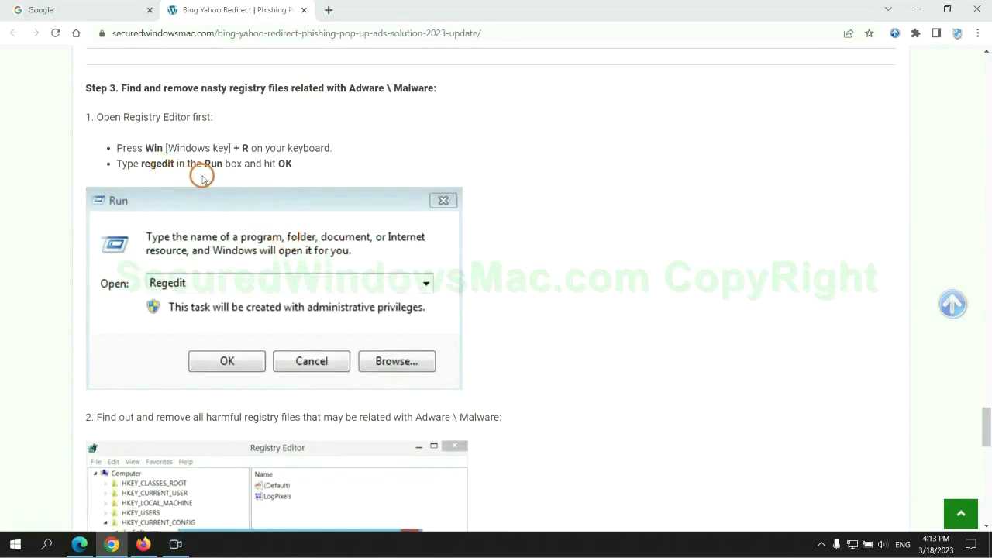
key("super+r")
type("r")
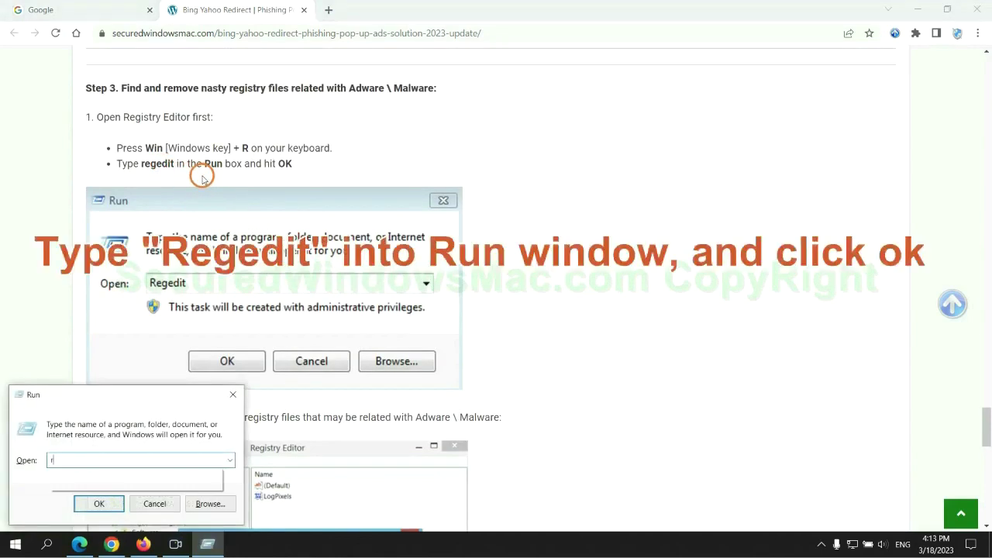
type("egedit")
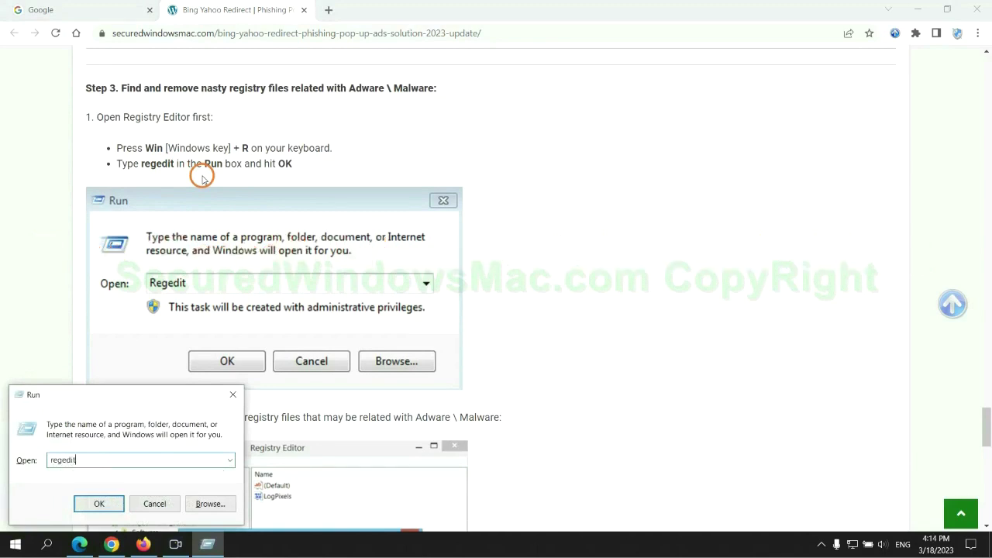
key("Return")
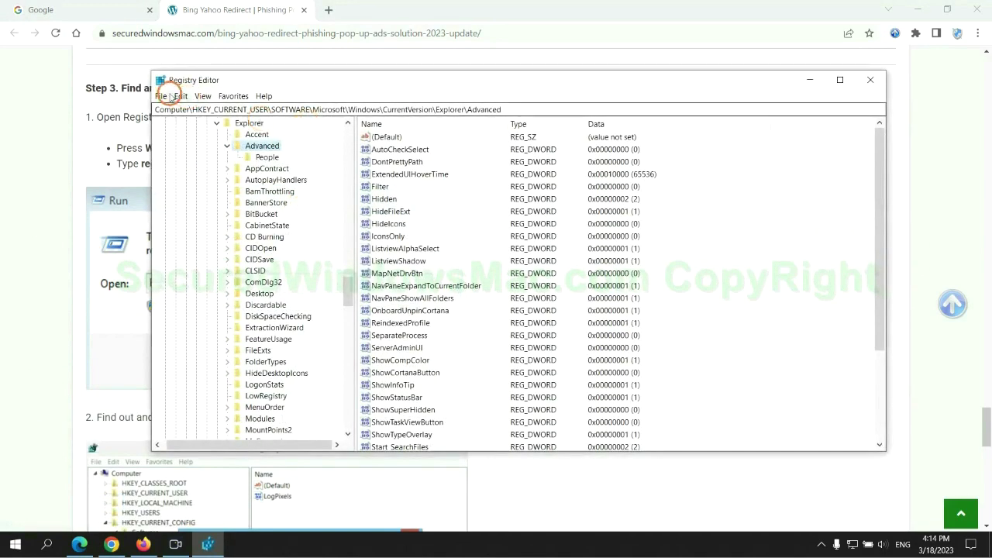
Step: Search the registry for "Apps" and delete the matching StoreAppsOnTaskbar value
left_click(180, 96)
left_click(213, 183)
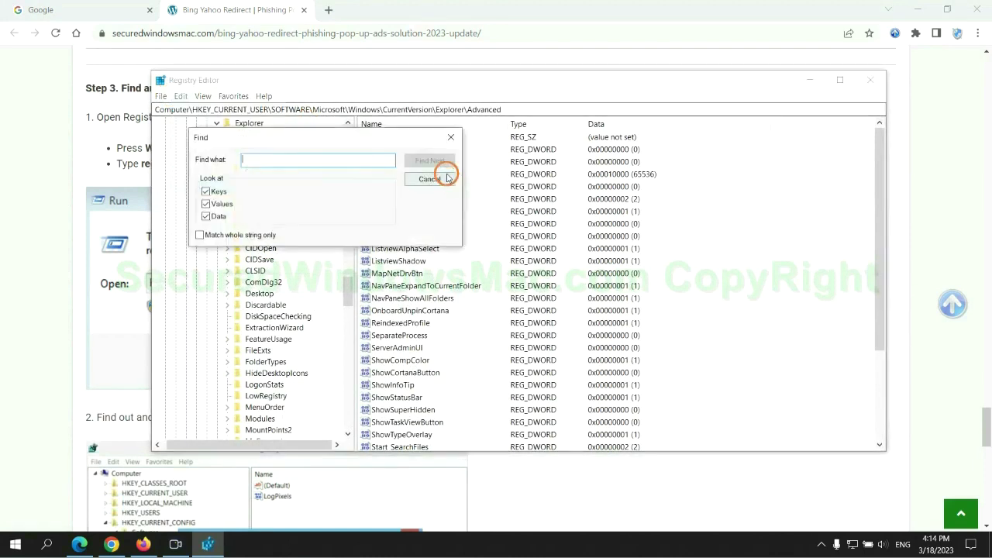
type("Apps")
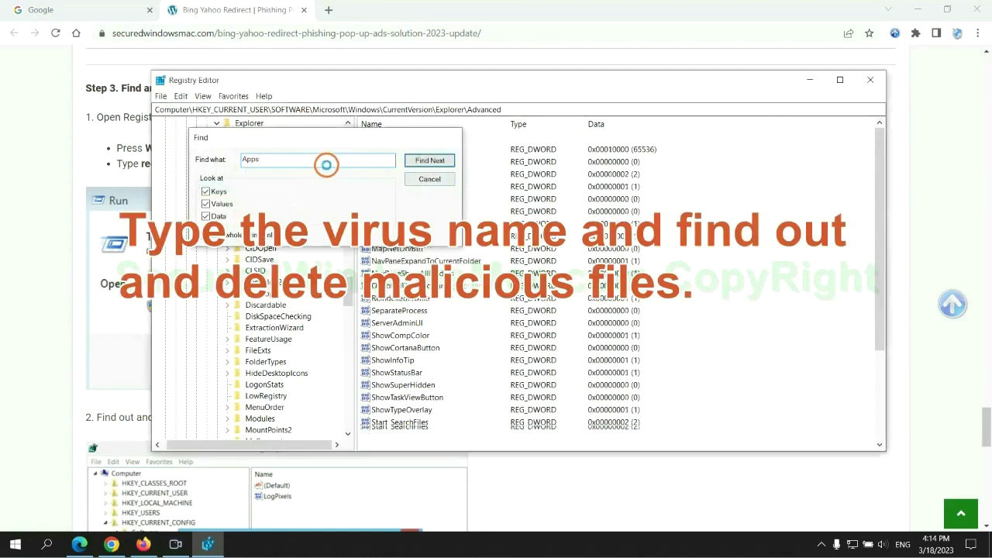
key("Return")
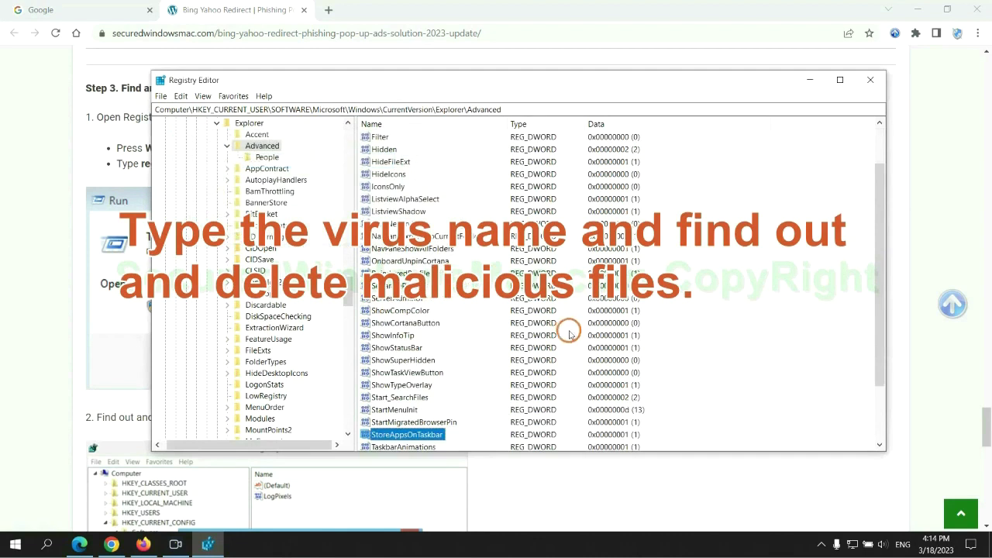
right_click(448, 362)
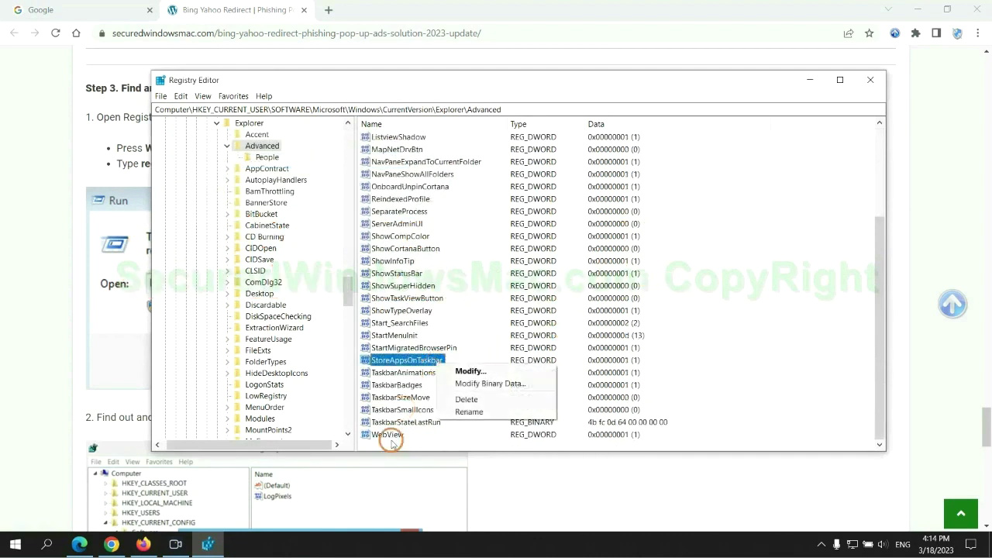
left_click(468, 400)
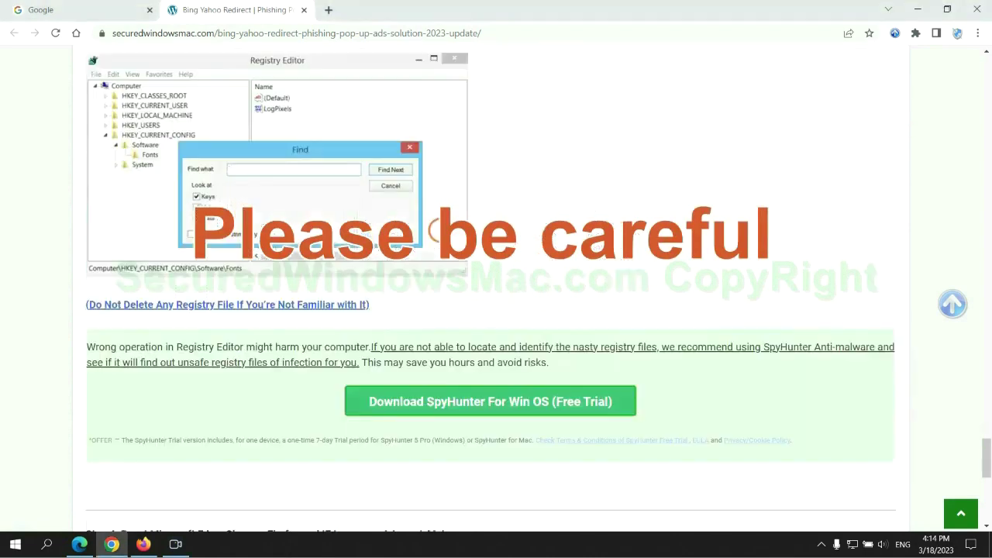
Step: Following Step 4 of the guide, switch to Microsoft Edge and clear all-time browsing data, including history, cookies and cached files
scroll(439, 231, "down", 1)
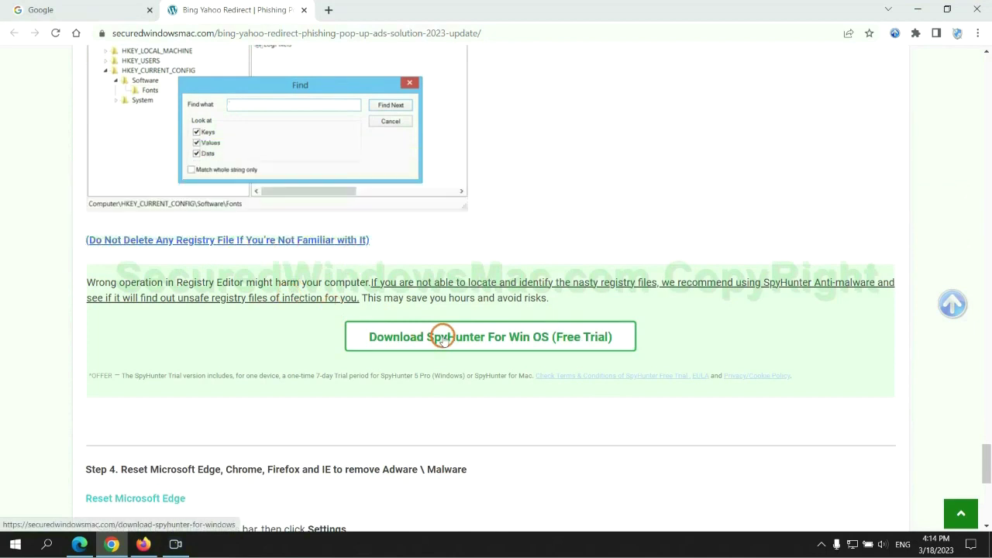
scroll(443, 337, "down", 5)
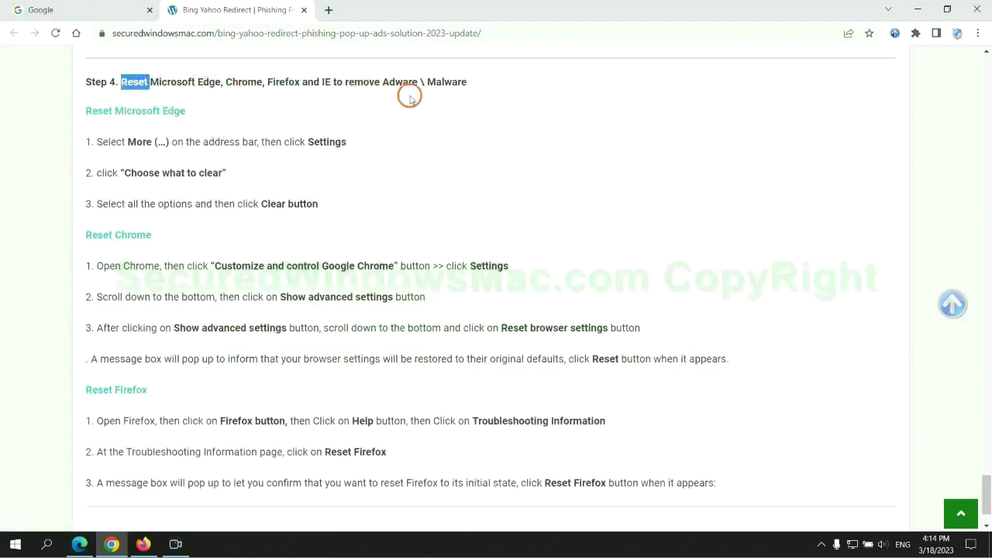
left_click(384, 114)
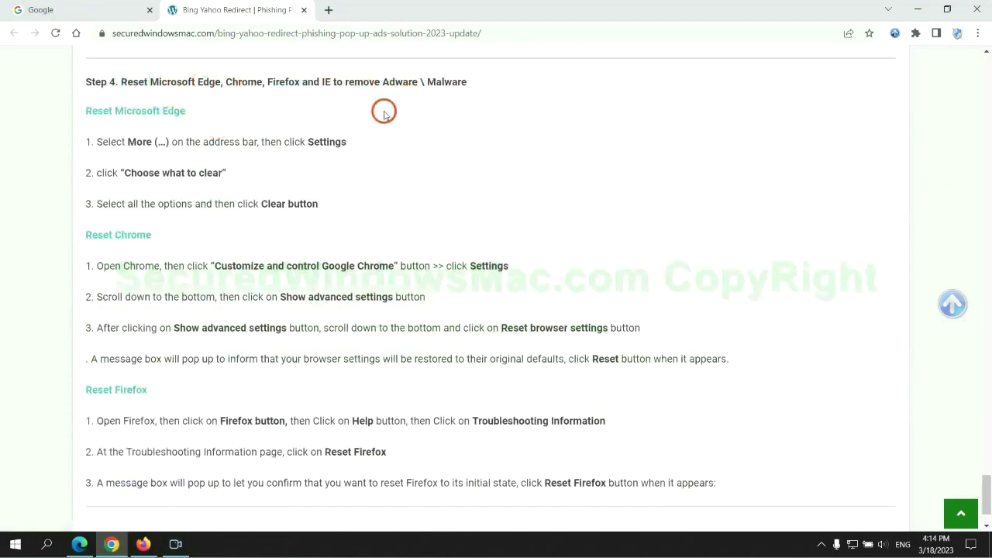
left_click(78, 542)
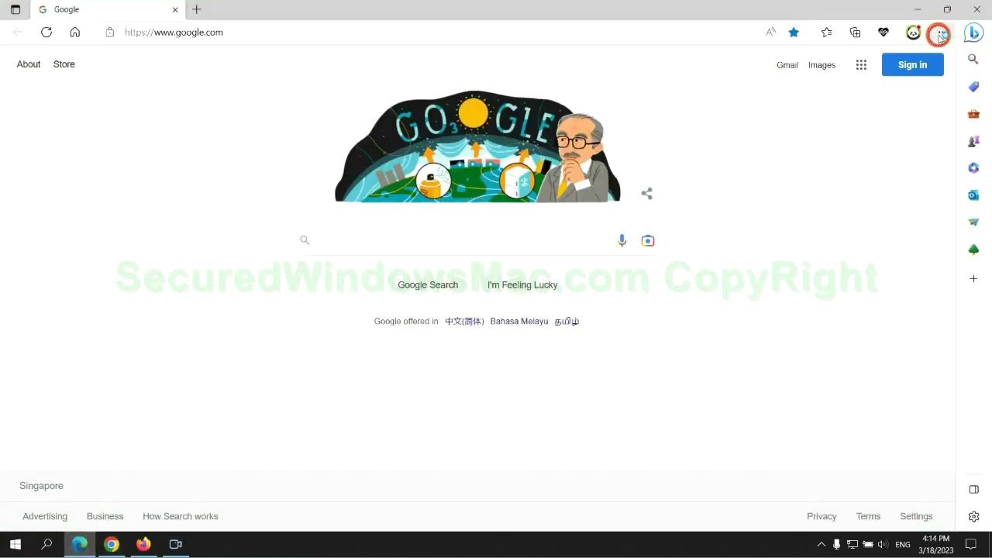
left_click(941, 35)
left_click(779, 476)
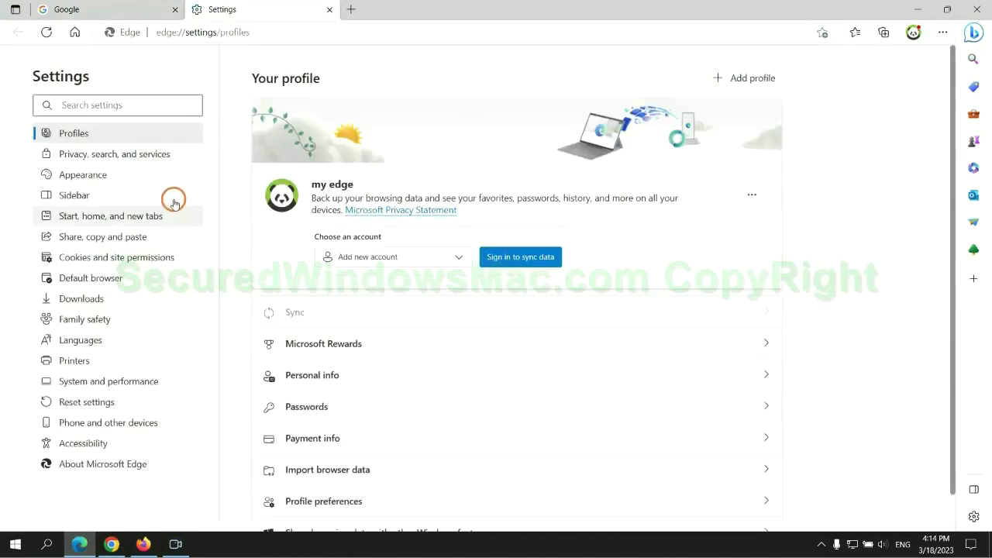
left_click(162, 161)
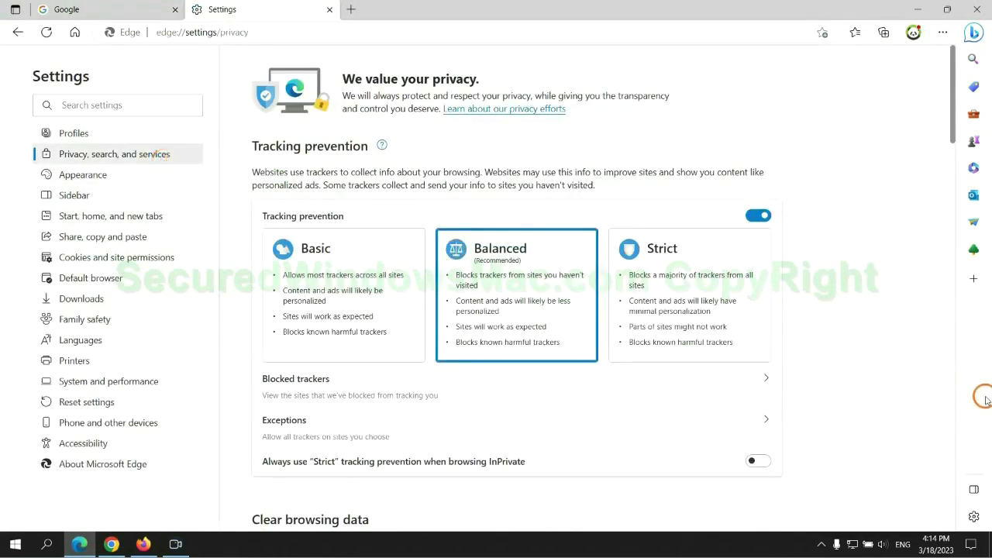
scroll(818, 347, "down", 3)
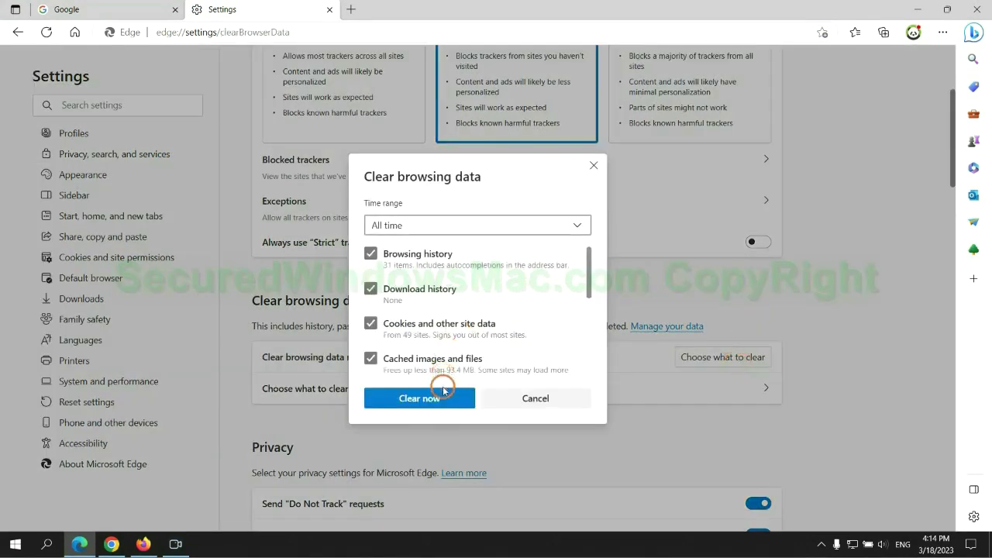
left_click(437, 401)
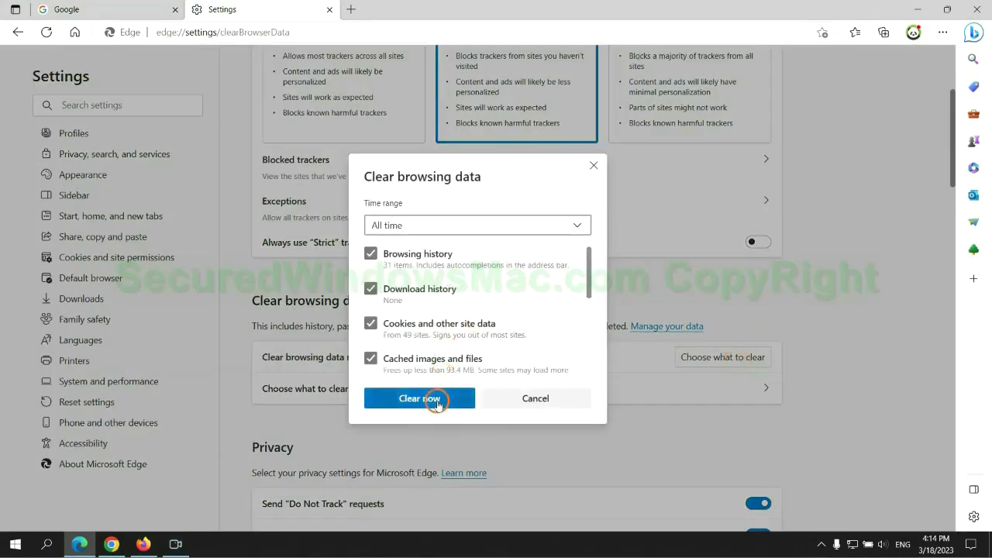
Step: Switch to Chrome, search its settings for "reset" and restore the settings to their original defaults
left_click(112, 544)
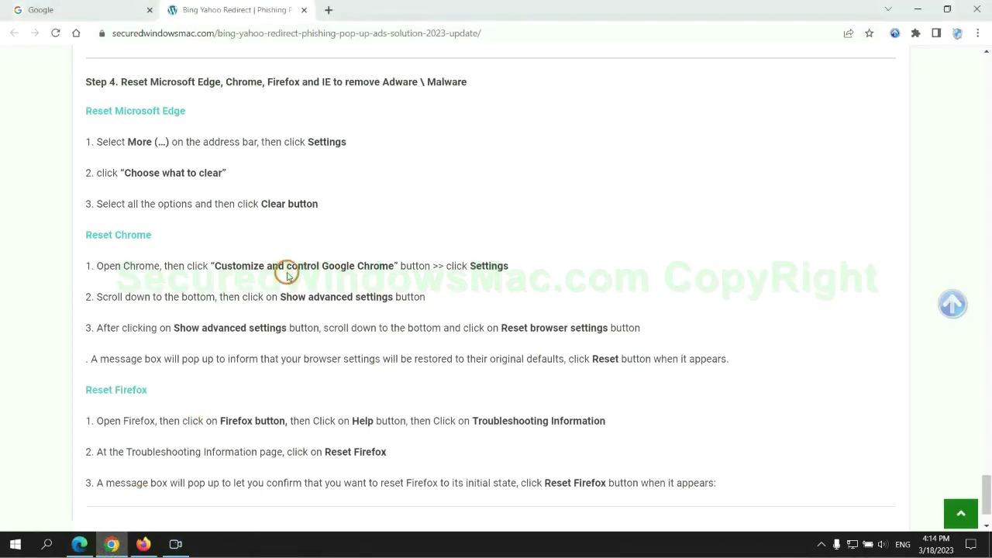
left_click(977, 33)
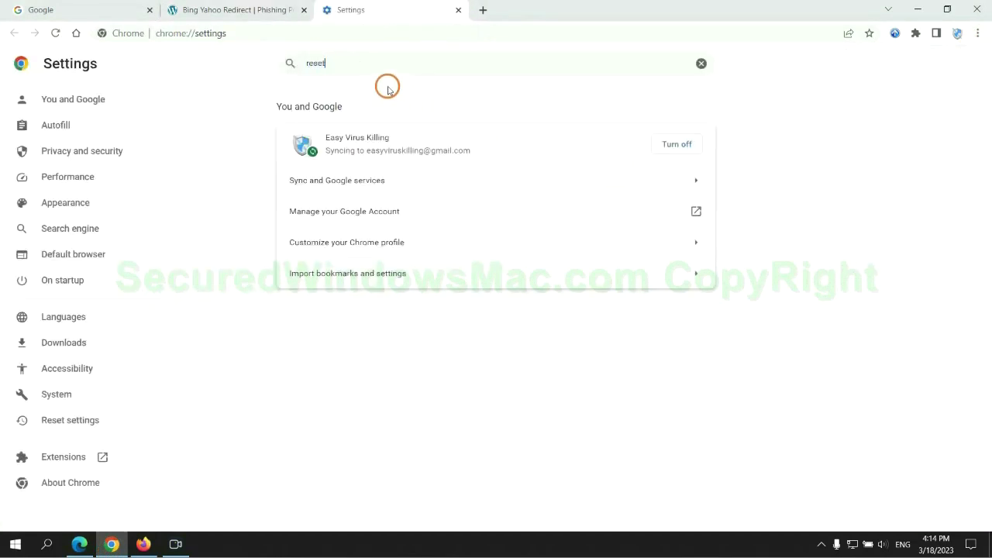
type("reset")
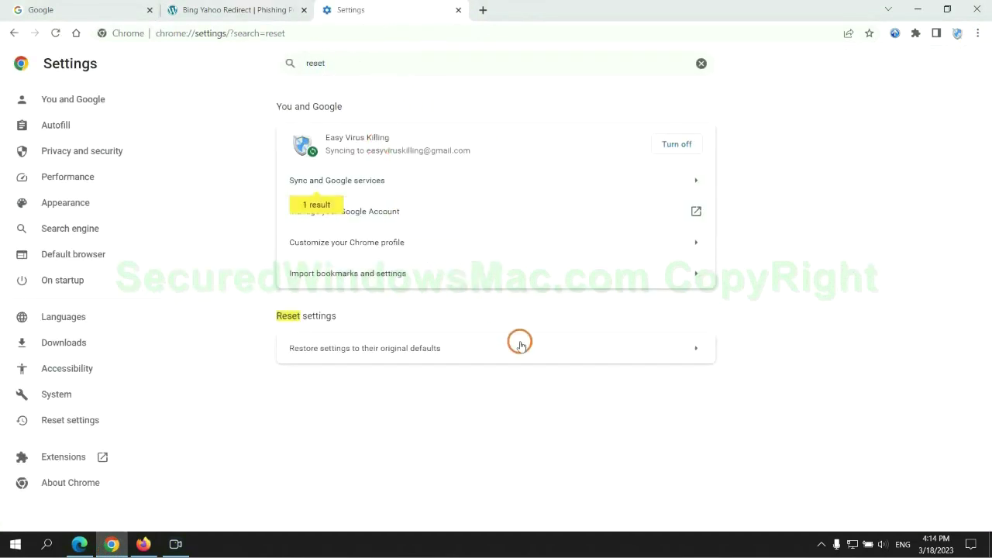
left_click(520, 344)
left_click(616, 338)
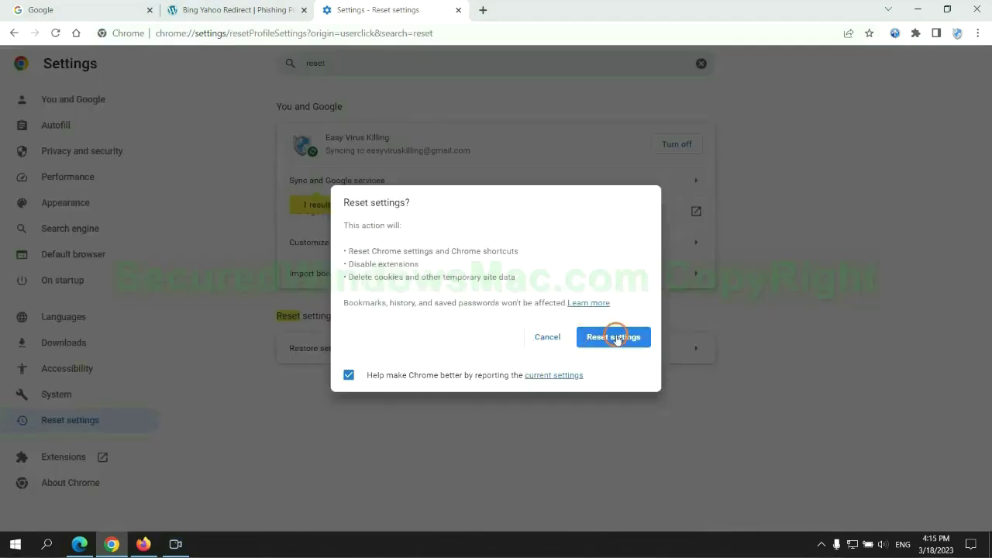
Step: Switch to Firefox, open its troubleshooting information and start refreshing the browser to its default settings
left_click(142, 534)
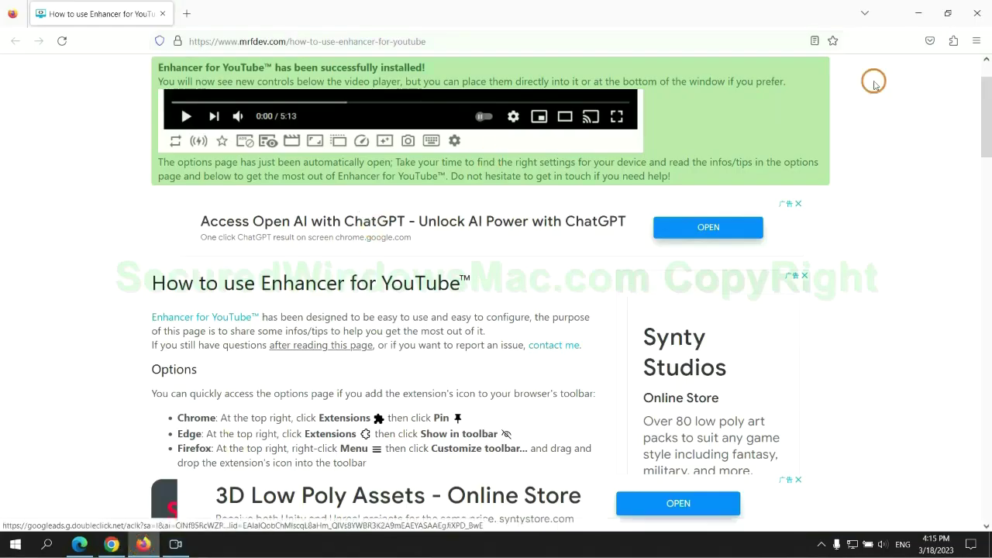
left_click(975, 42)
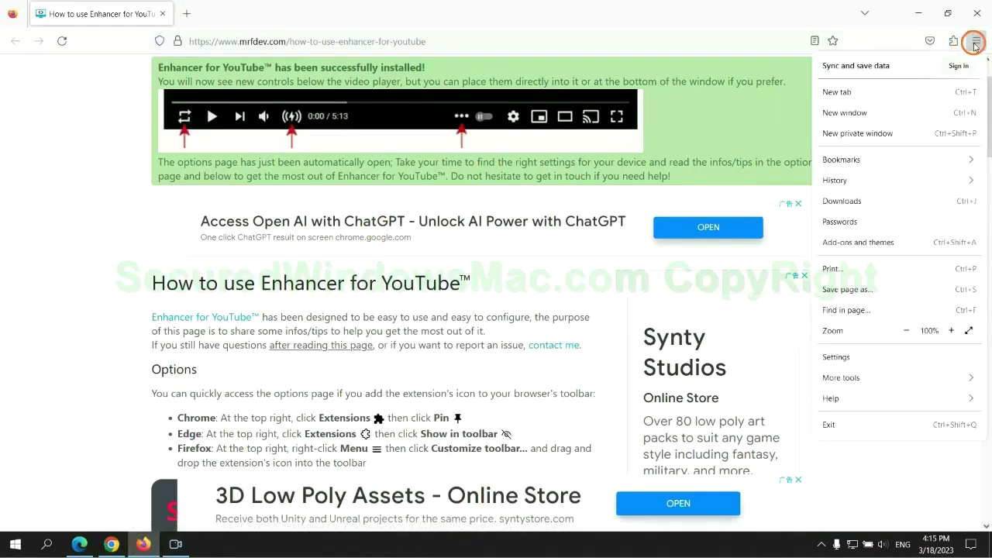
left_click(844, 398)
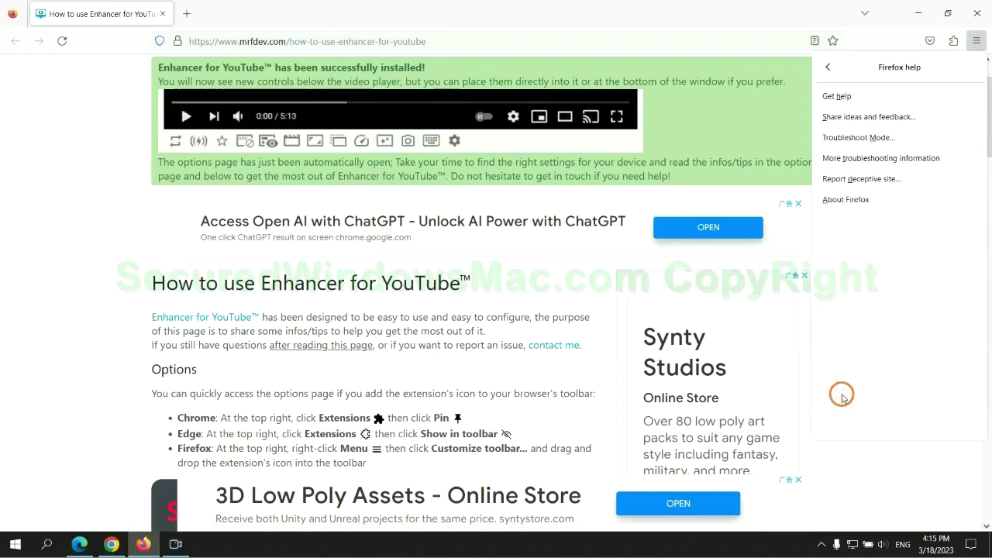
left_click(884, 157)
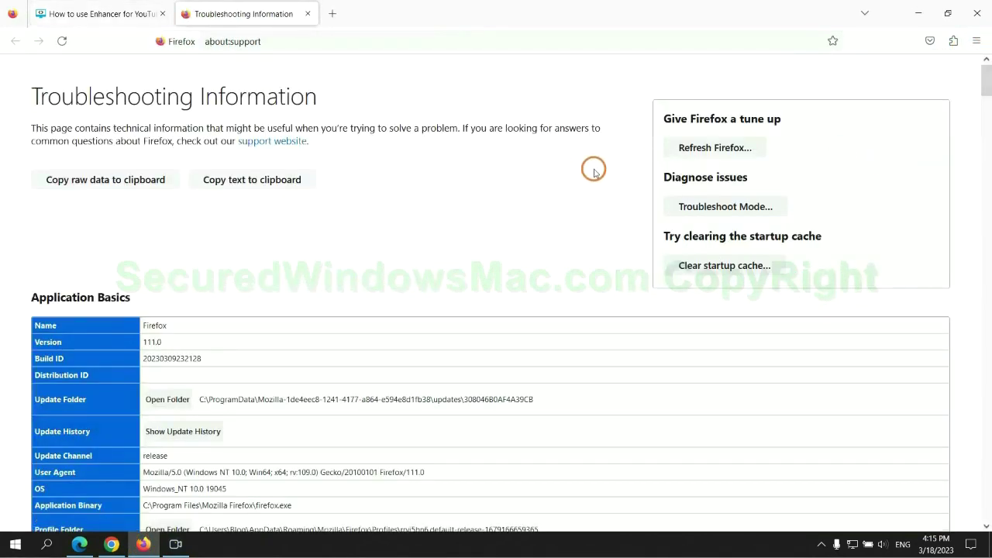
left_click(685, 148)
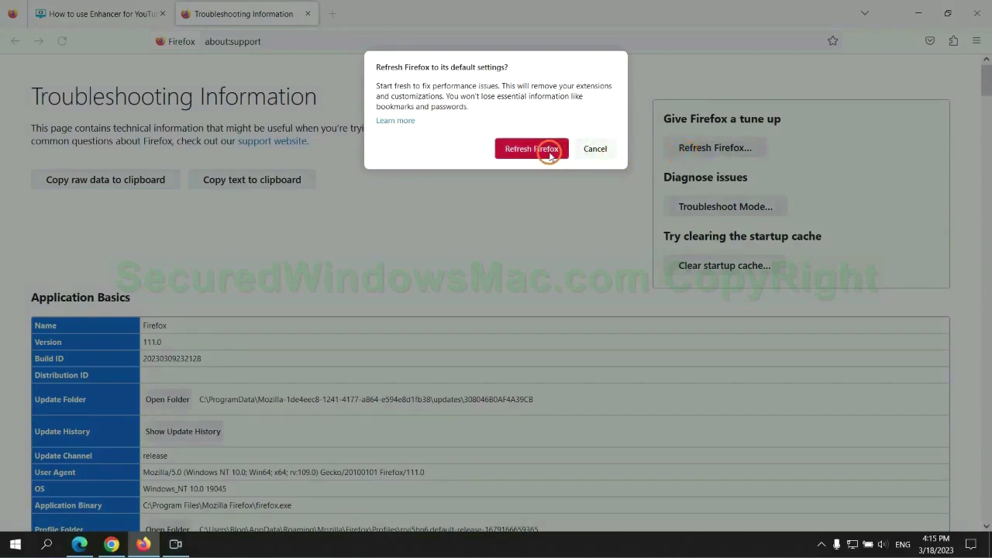